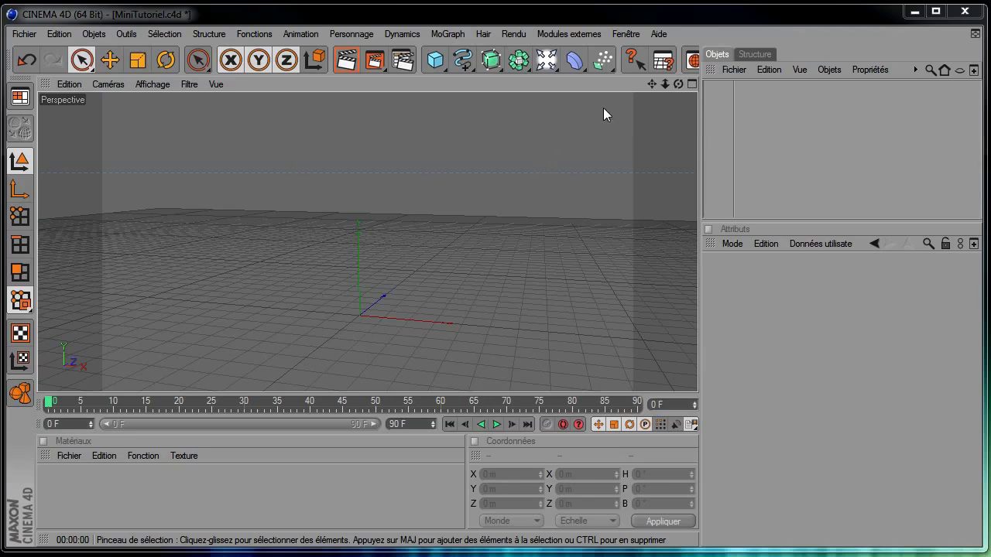
- Add a particle emitter (Emetteur) to the scene and rotate its pitch to 90° so it emits upward
{"action": "left_click", "coordinate": [604, 60]}
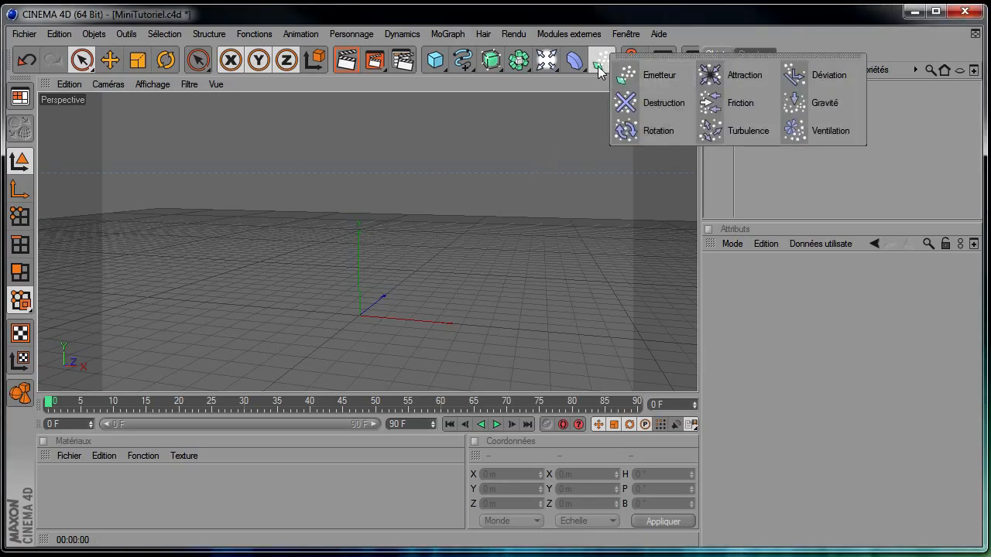
{"action": "left_click", "coordinate": [648, 71]}
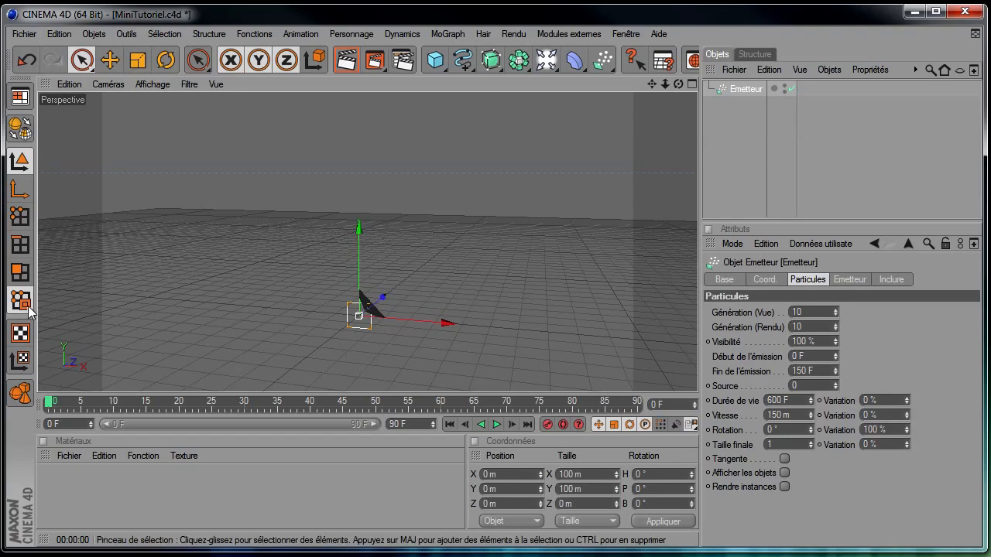
{"action": "left_click", "coordinate": [165, 59]}
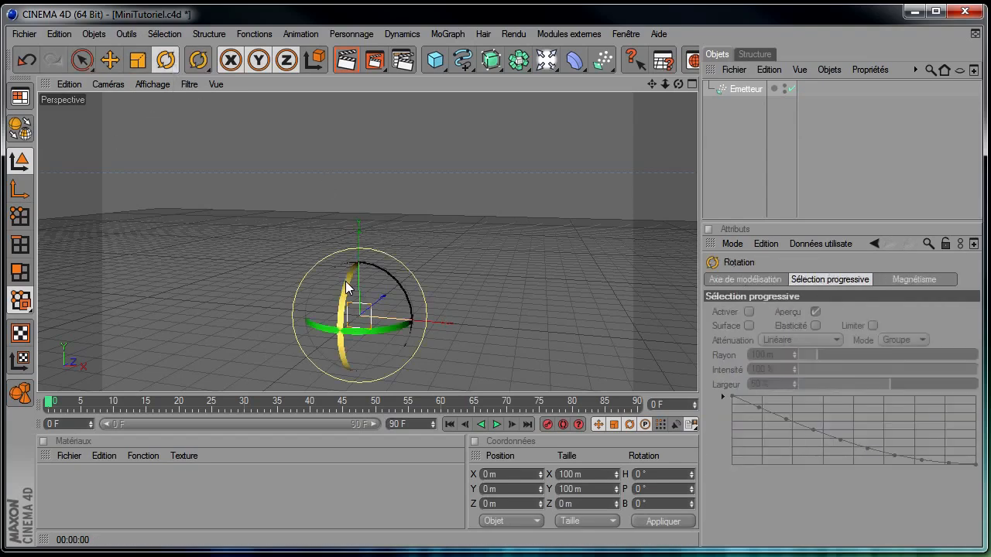
{"action": "mouse_move", "coordinate": [346, 281]}
{"action": "left_mouse_down"}
{"action": "mouse_move", "coordinate": [359, 334]}
{"action": "mouse_move", "coordinate": [354, 325]}
{"action": "mouse_move", "coordinate": [347, 356]}
{"action": "left_mouse_up"}
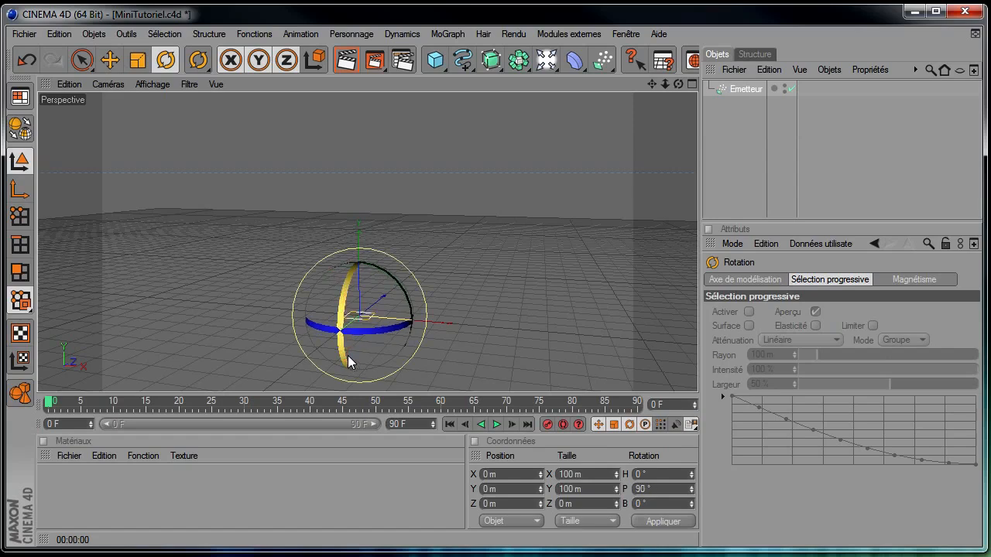
{"action": "left_click", "coordinate": [82, 59]}
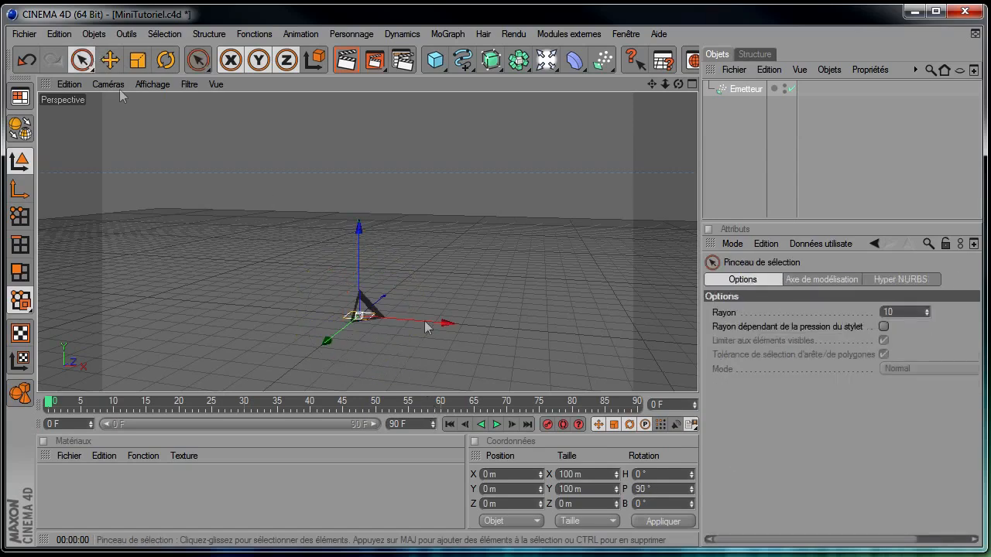
- Set the animation's end frame to 300 and extend the preview range to the full 300 frames
{"action": "double_click", "coordinate": [415, 422]}
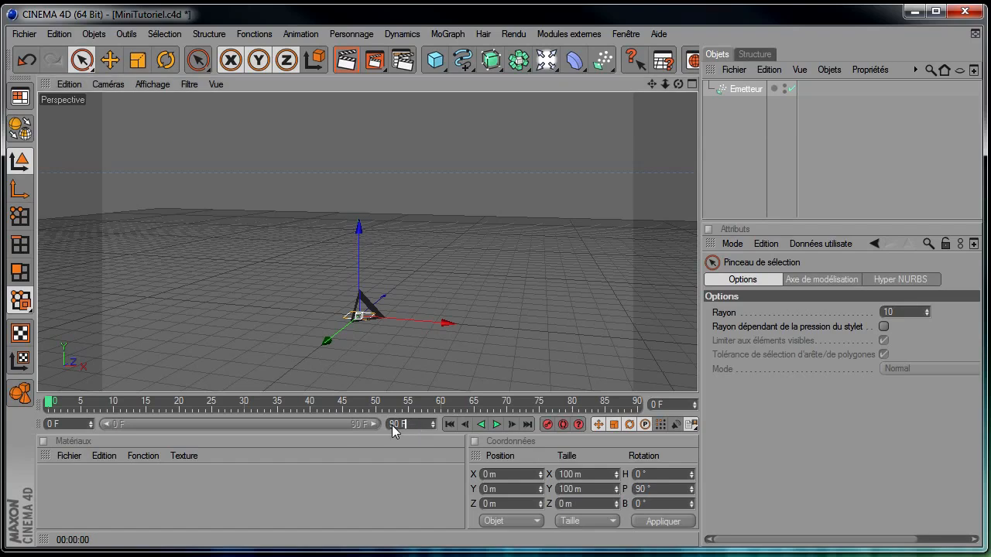
{"action": "type", "text": "300"}
{"action": "key", "text": "Return"}
{"action": "left_click_drag", "start_coordinate": [196, 424], "coordinate": [378, 424]}
- Play the particle emission up to frame 120 and render the perspective view
{"action": "left_click", "coordinate": [496, 425]}
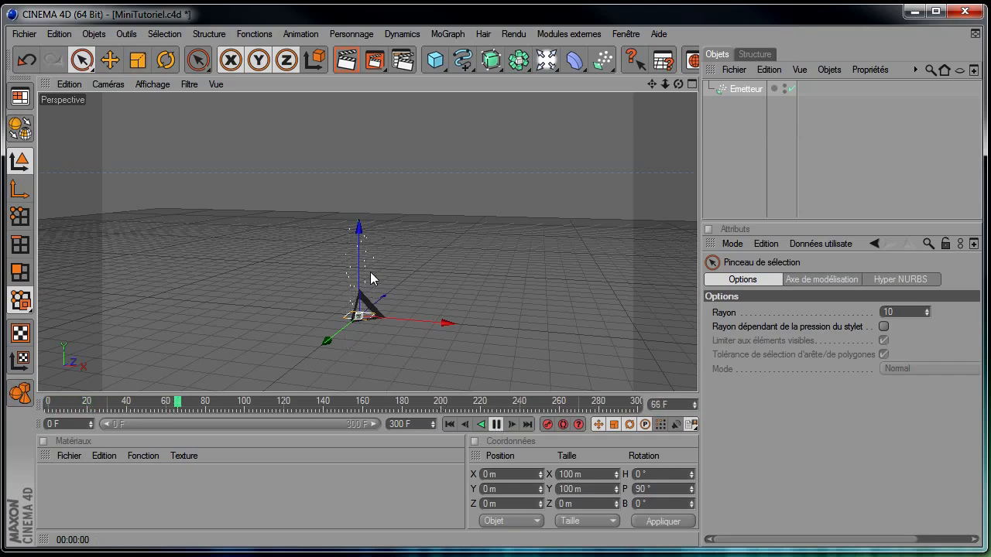
{"action": "left_click", "coordinate": [497, 424]}
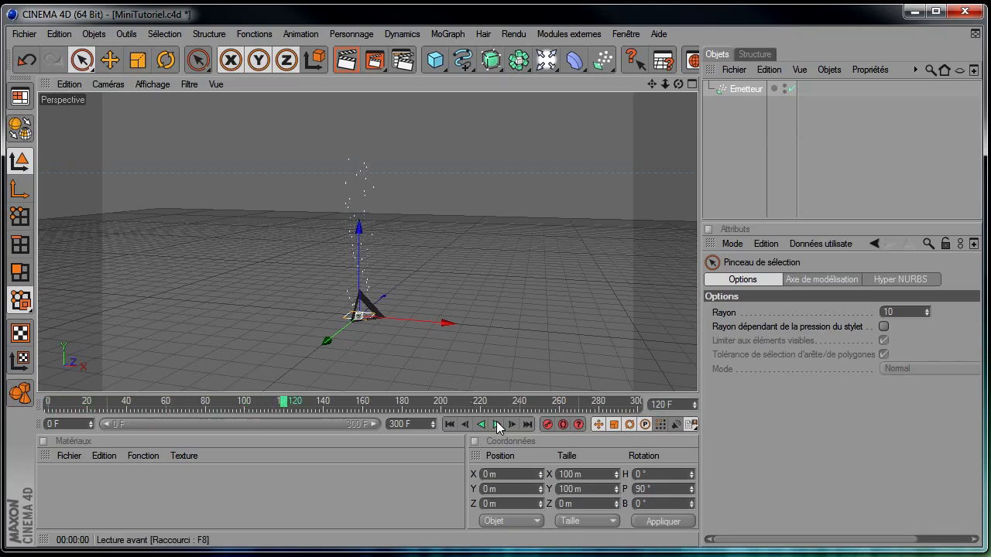
{"action": "left_click", "coordinate": [348, 60]}
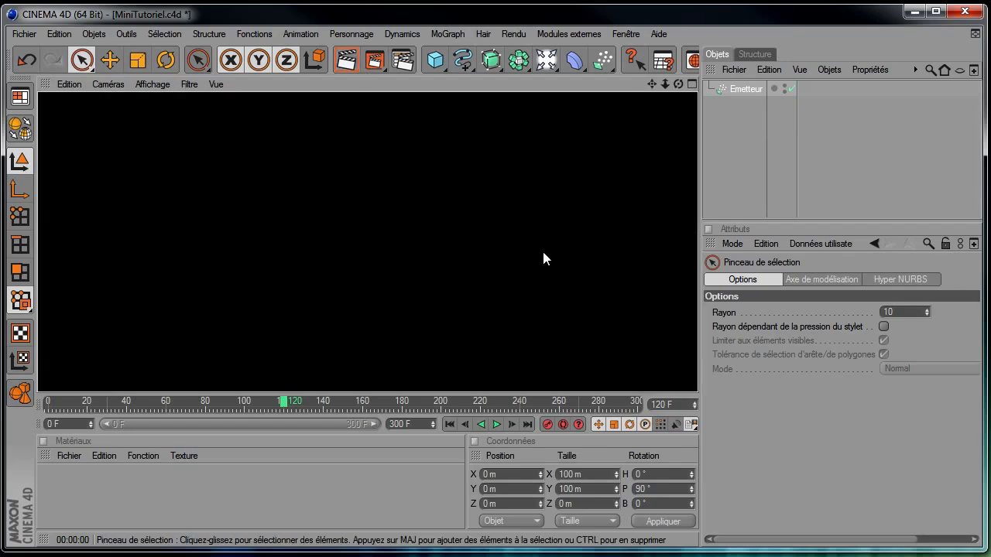
{"action": "left_click", "coordinate": [319, 479]}
- Add a sphere with a 20 m radius and make it a child of the emitter
{"action": "left_click_drag", "start_coordinate": [431, 49], "coordinate": [580, 76]}
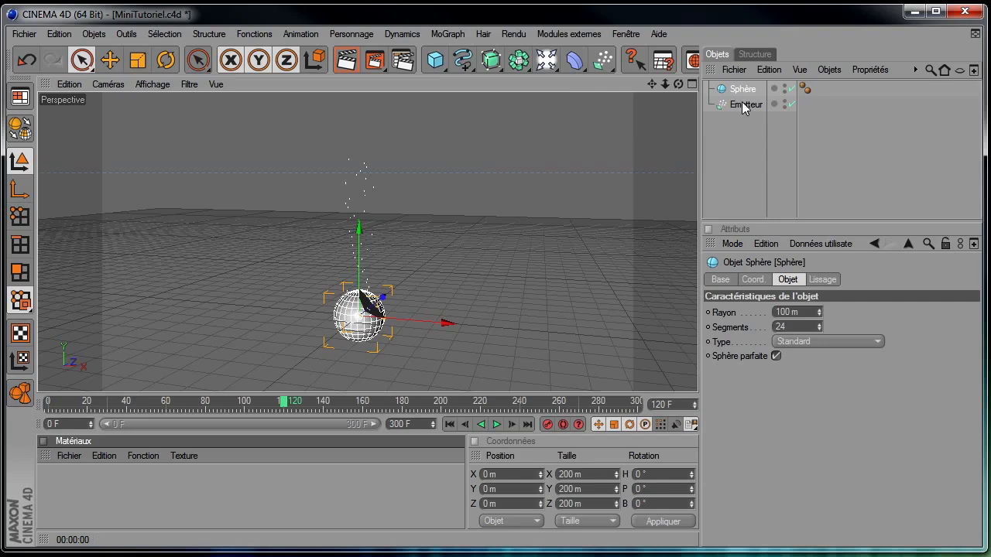
{"action": "double_click", "coordinate": [810, 314]}
{"action": "type", "text": "20"}
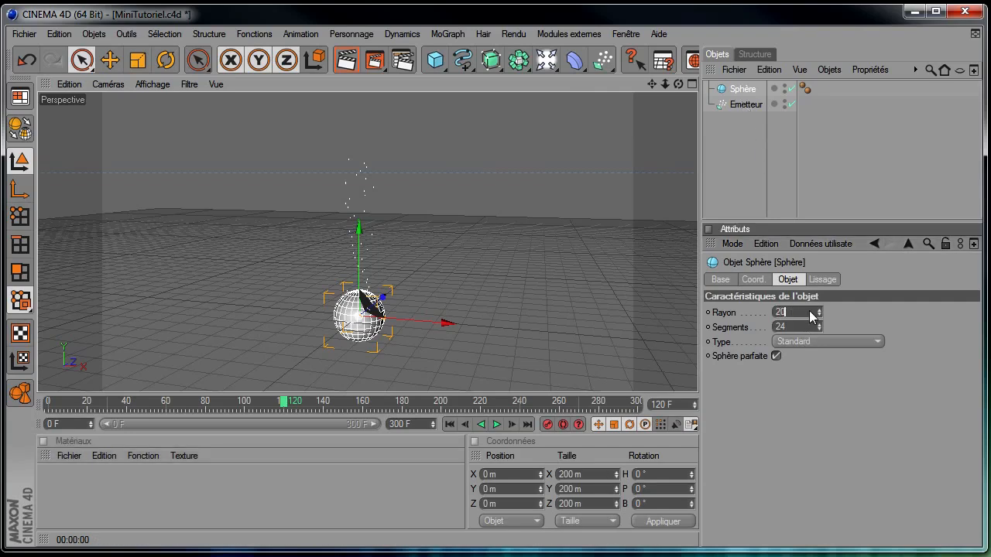
{"action": "key", "text": "Return"}
{"action": "left_click_drag", "start_coordinate": [747, 107], "coordinate": [753, 89]}
- Enable Afficher les objets in the emitter's particle settings and render the view
{"action": "left_click", "coordinate": [752, 90]}
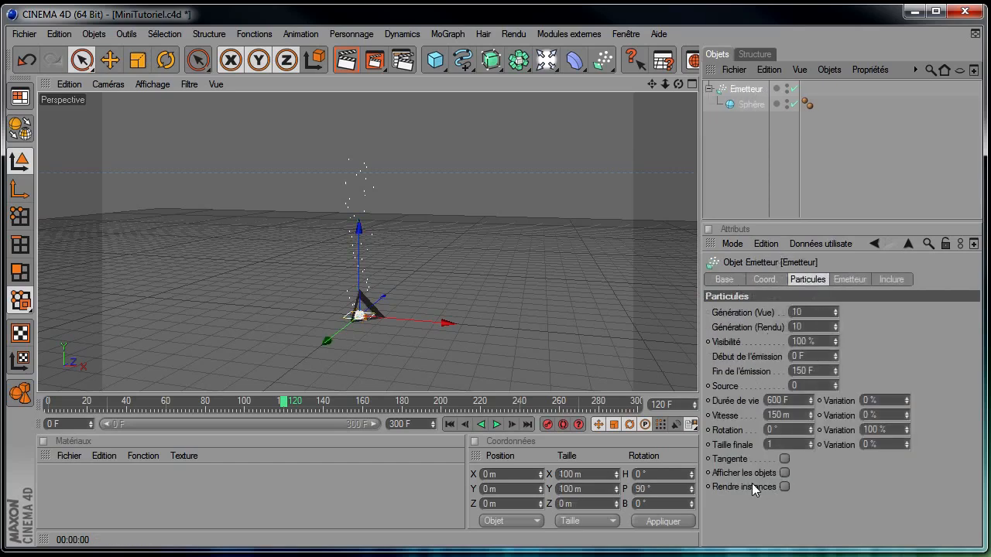
{"action": "left_click", "coordinate": [785, 472]}
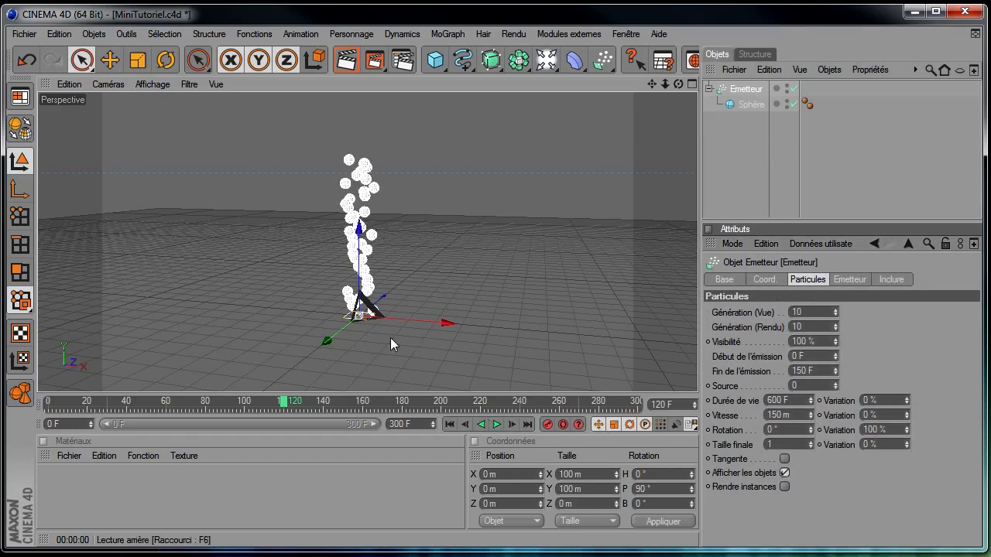
{"action": "left_click", "coordinate": [346, 60]}
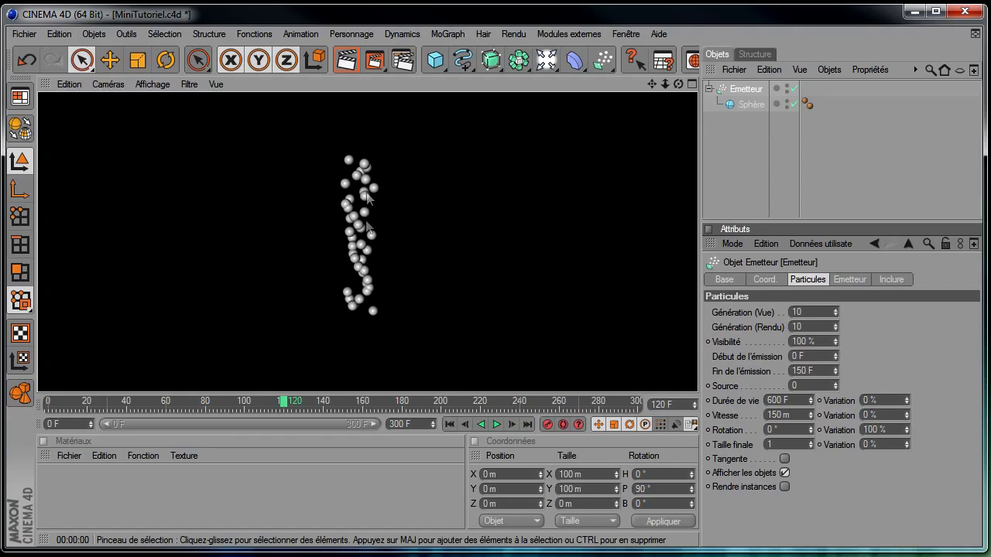
- Delete the sphere from under the emitter and deselect everything
{"action": "left_click", "coordinate": [741, 106]}
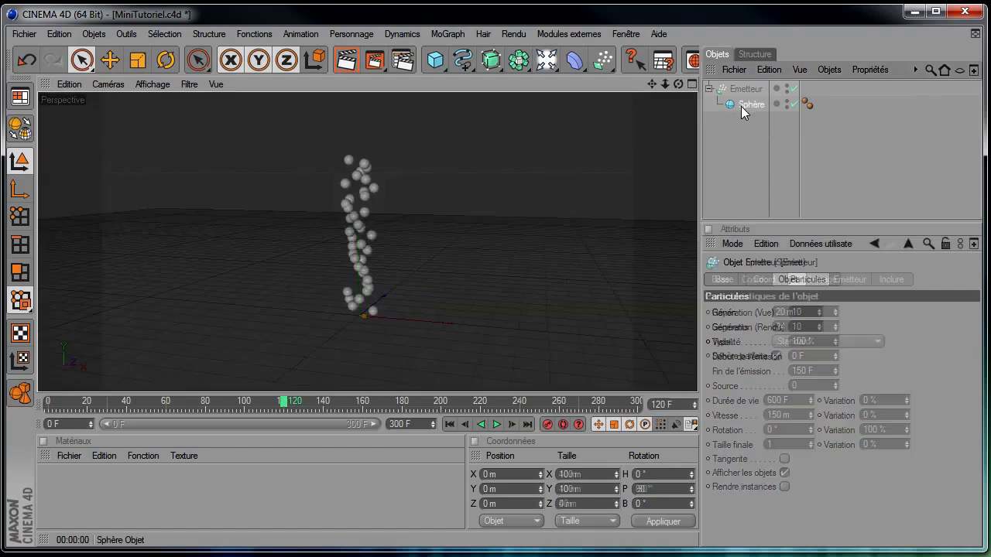
{"action": "key", "text": "Delete"}
{"action": "left_click", "coordinate": [737, 91]}
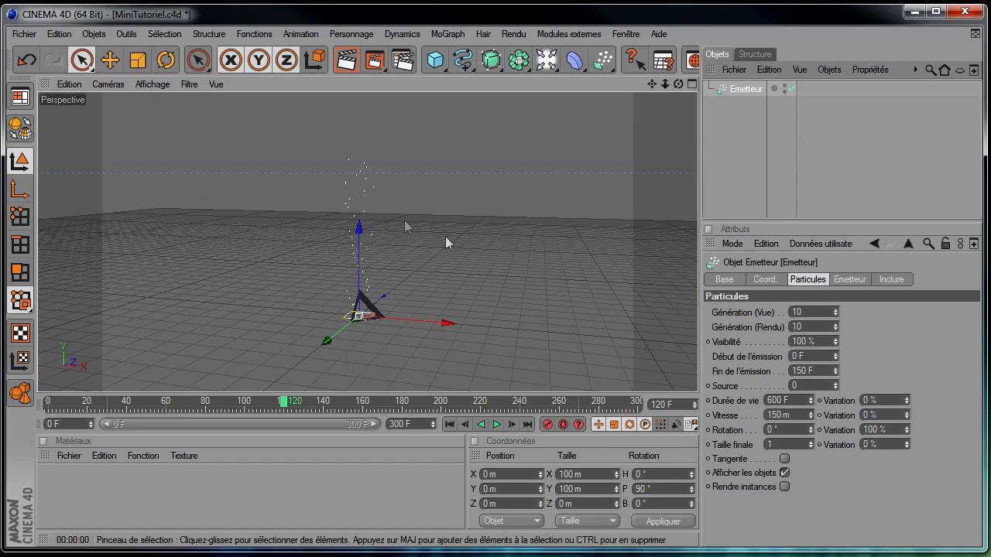
{"action": "left_click", "coordinate": [711, 160]}
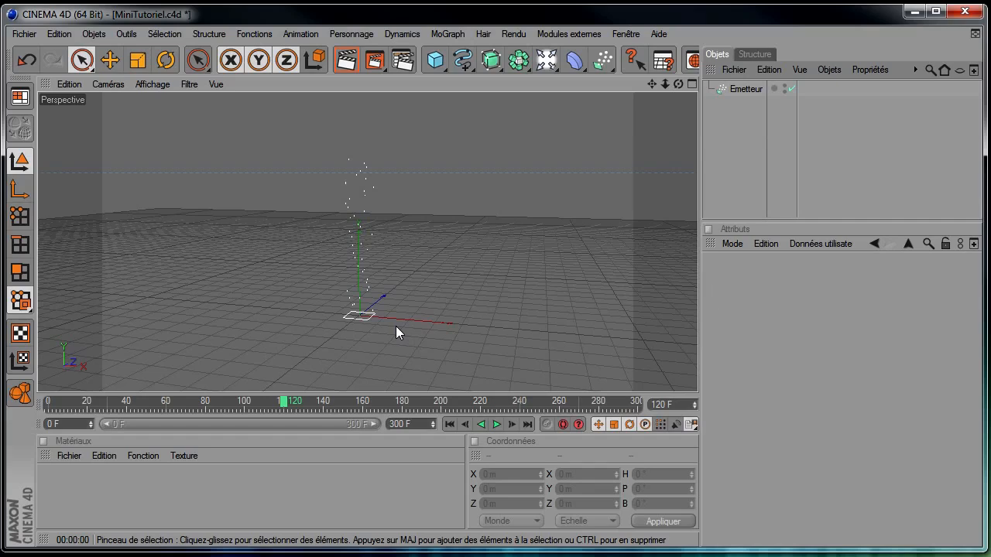
- Add an Environnement object to the scene
{"action": "left_click", "coordinate": [95, 34]}
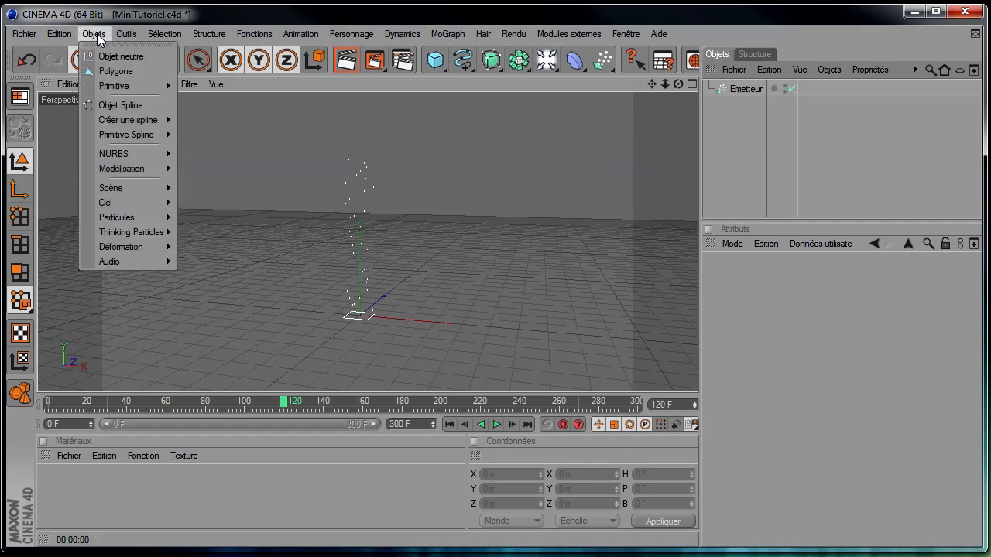
{"action": "mouse_move", "coordinate": [131, 186]}
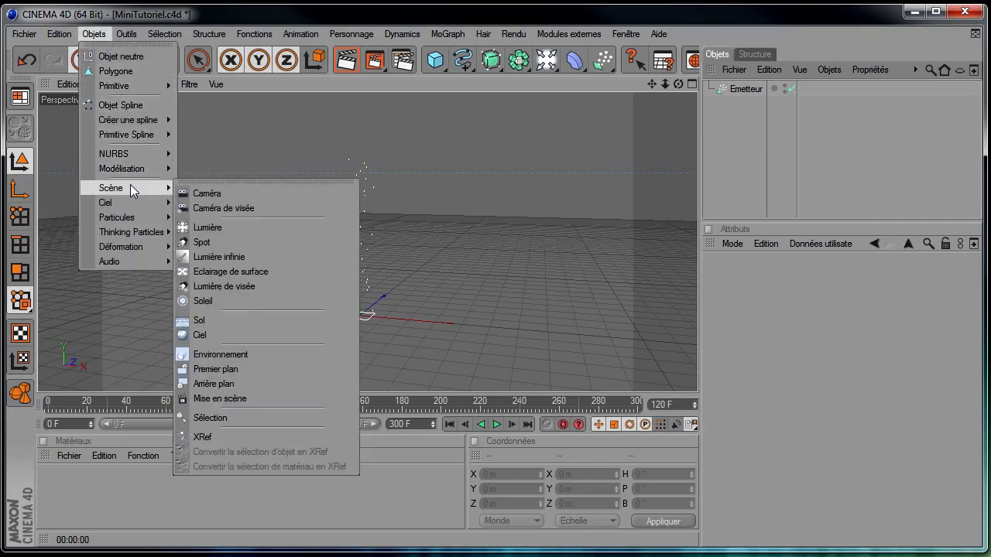
{"action": "left_click", "coordinate": [249, 354]}
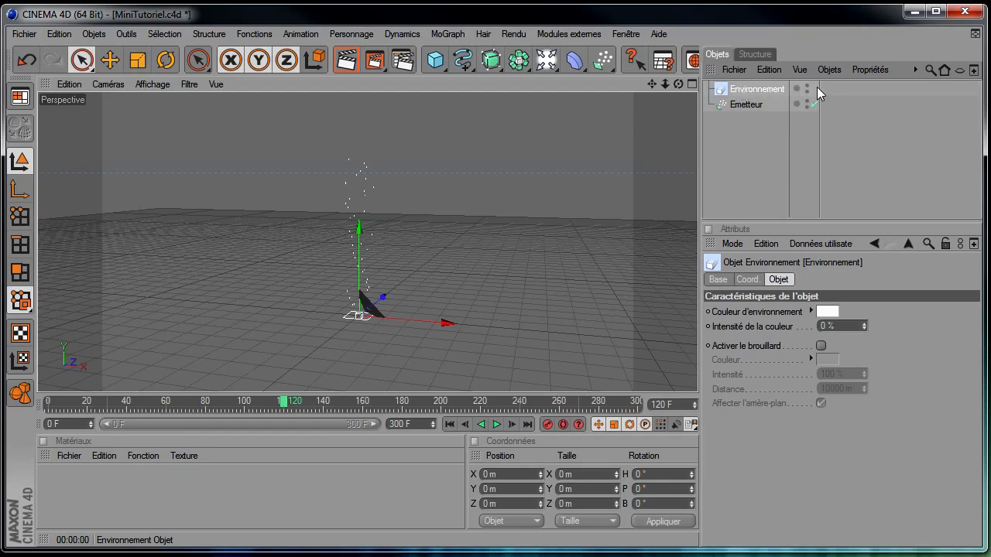
- Create a Traceur de volume material for PyroCluster and apply it to the Environnement object
{"action": "left_click", "coordinate": [111, 487]}
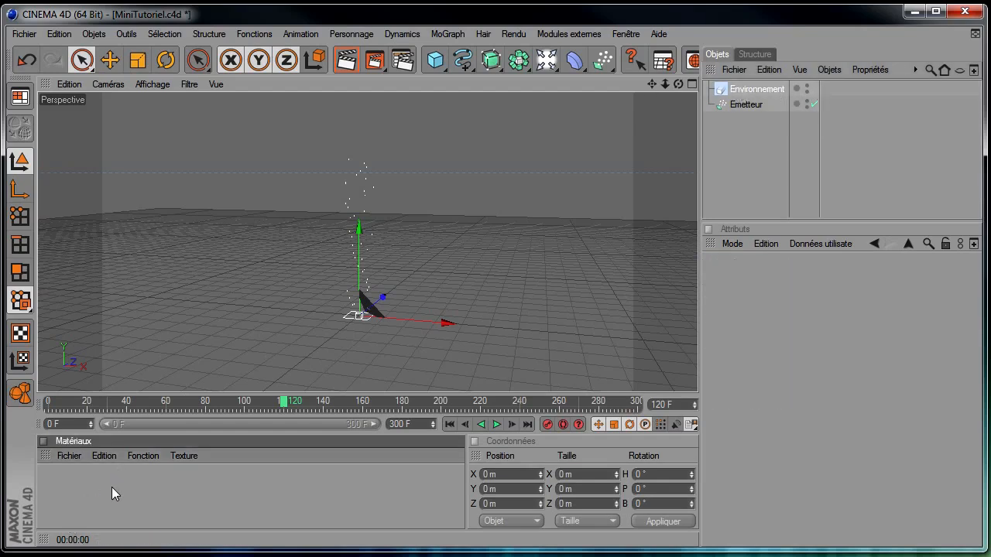
{"action": "left_click", "coordinate": [73, 458]}
{"action": "mouse_move", "coordinate": [89, 494]}
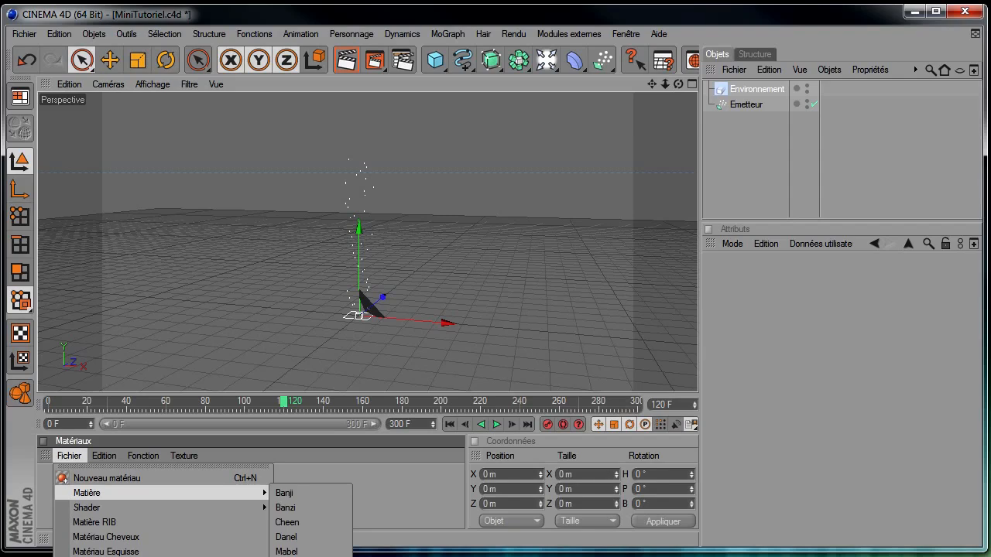
{"action": "left_click", "coordinate": [310, 556]}
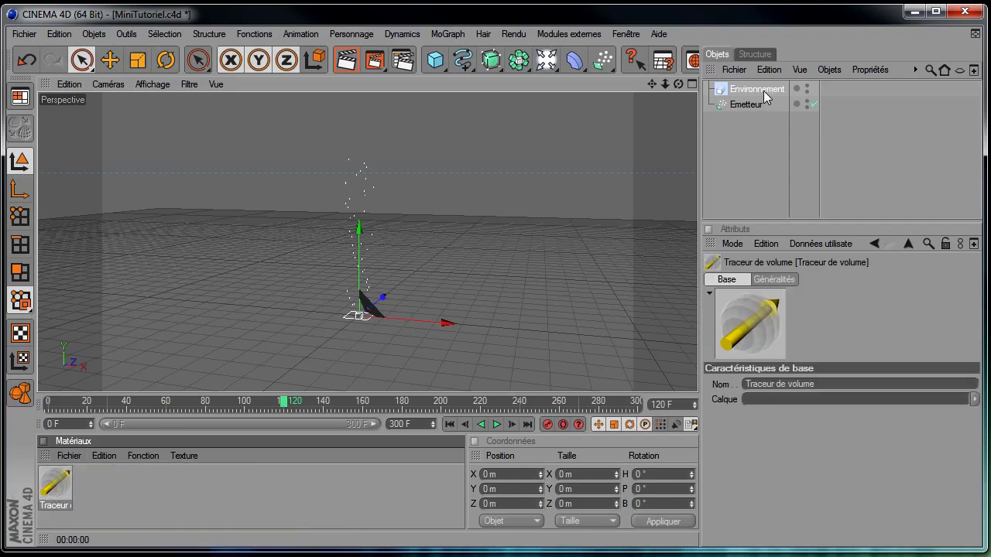
{"action": "left_click_drag", "start_coordinate": [764, 94], "coordinate": [763, 92]}
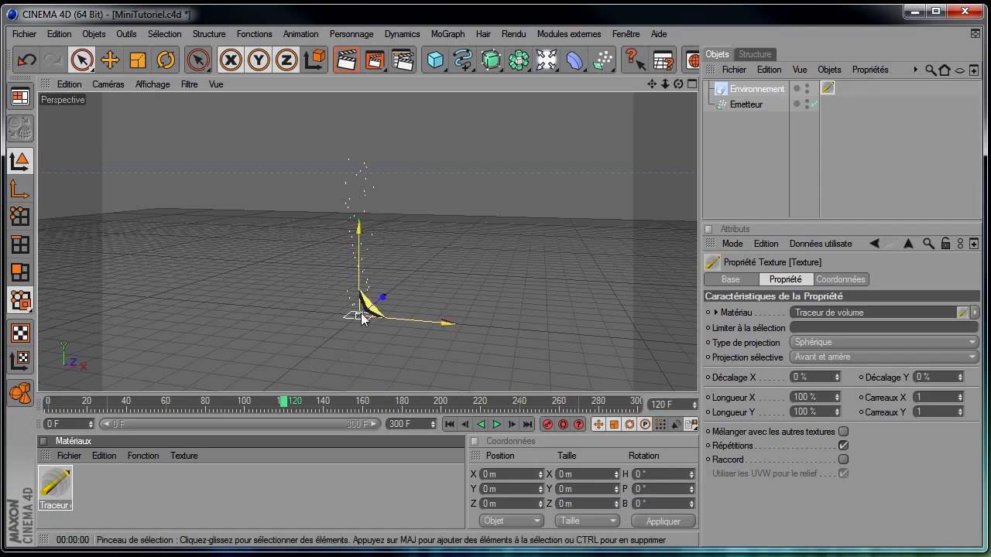
- Create a PyroCluster material, apply it to the emitter and render the view
{"action": "left_click", "coordinate": [746, 105]}
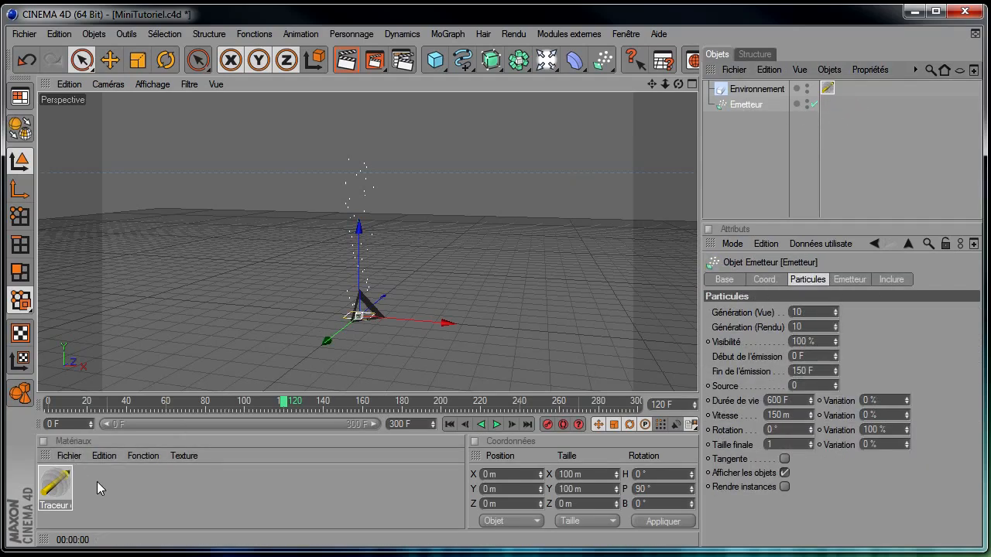
{"action": "left_click", "coordinate": [132, 495]}
{"action": "left_click", "coordinate": [65, 457]}
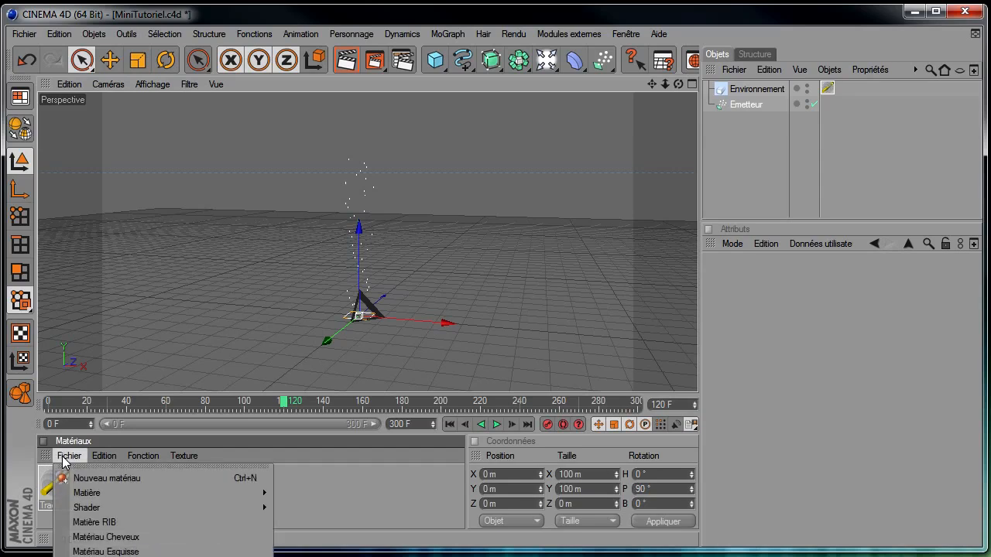
{"action": "mouse_move", "coordinate": [188, 495]}
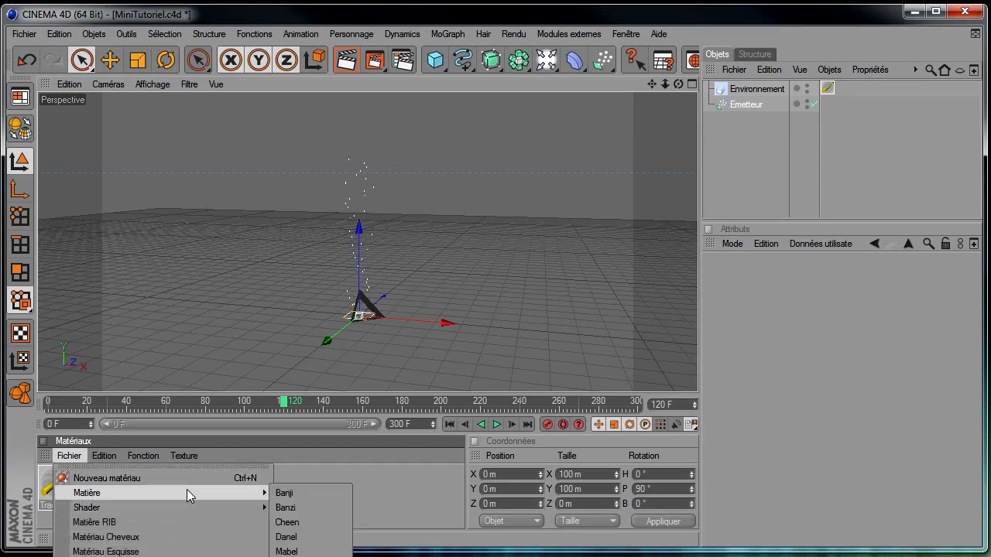
{"action": "left_click", "coordinate": [298, 556]}
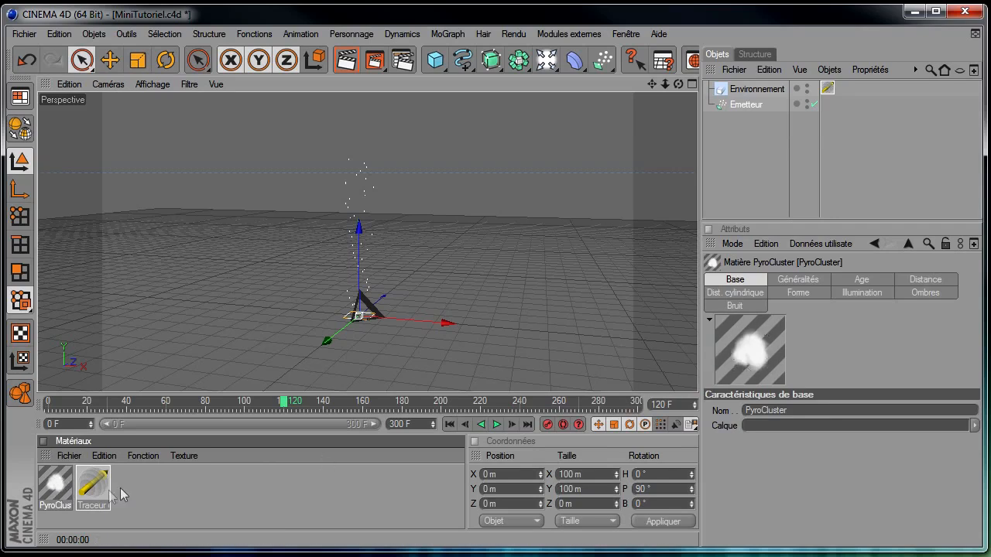
{"action": "left_click_drag", "start_coordinate": [751, 107], "coordinate": [754, 105]}
{"action": "left_click", "coordinate": [345, 65]}
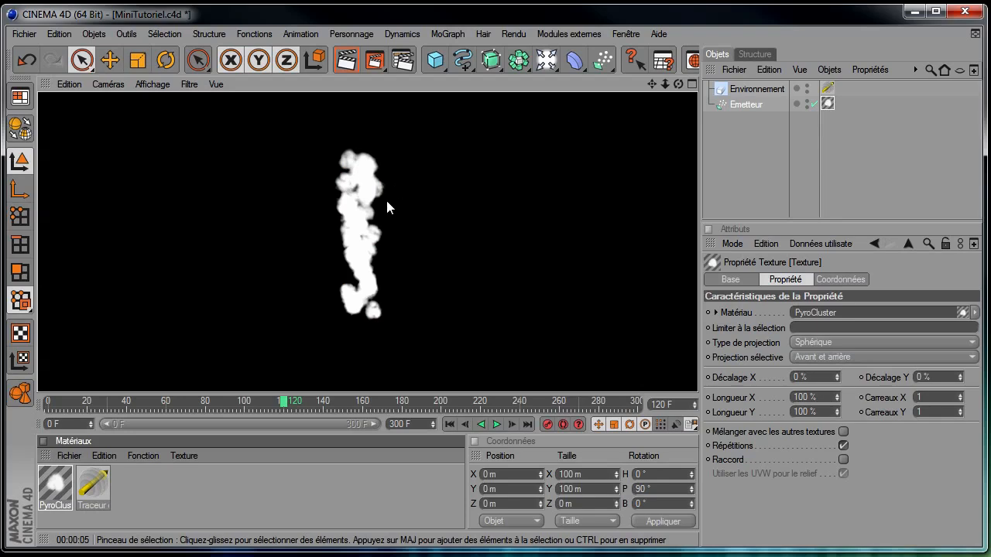
- Open the PyroCluster material for editing and apply the Feu preset, accepting the parameter conversion
{"action": "double_click", "coordinate": [55, 496]}
{"action": "left_click_drag", "start_coordinate": [365, 106], "coordinate": [529, 65]}
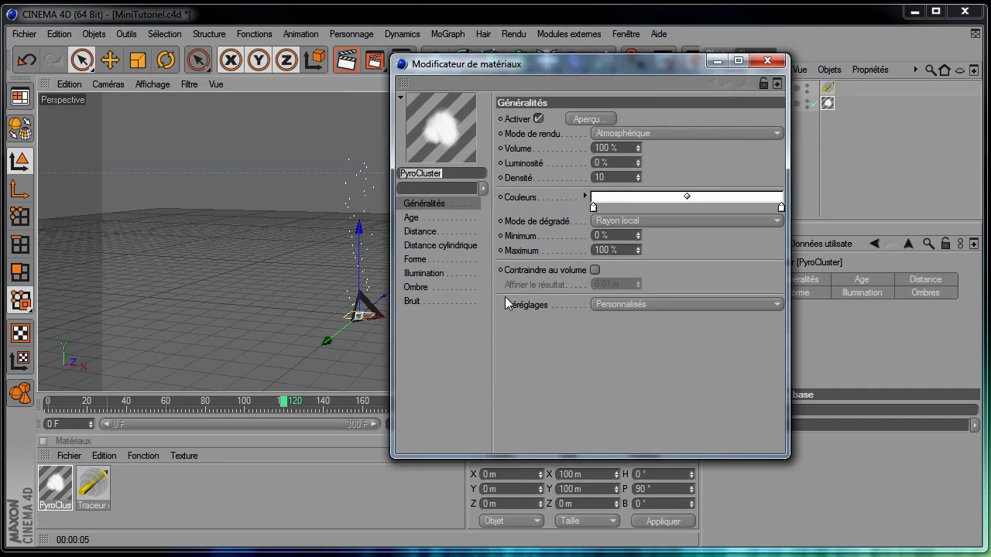
{"action": "left_click", "coordinate": [726, 301]}
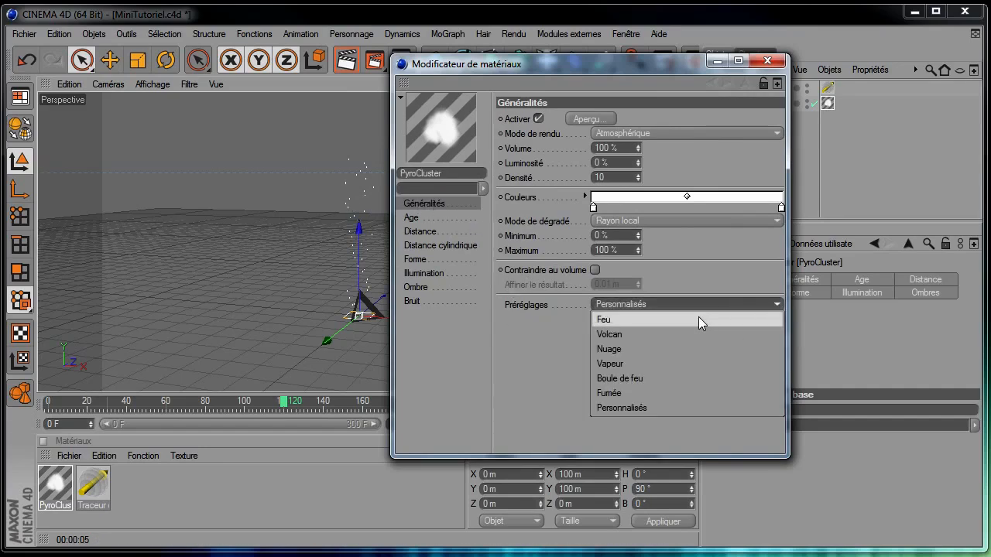
{"action": "left_click", "coordinate": [698, 320]}
{"action": "left_click", "coordinate": [767, 467]}
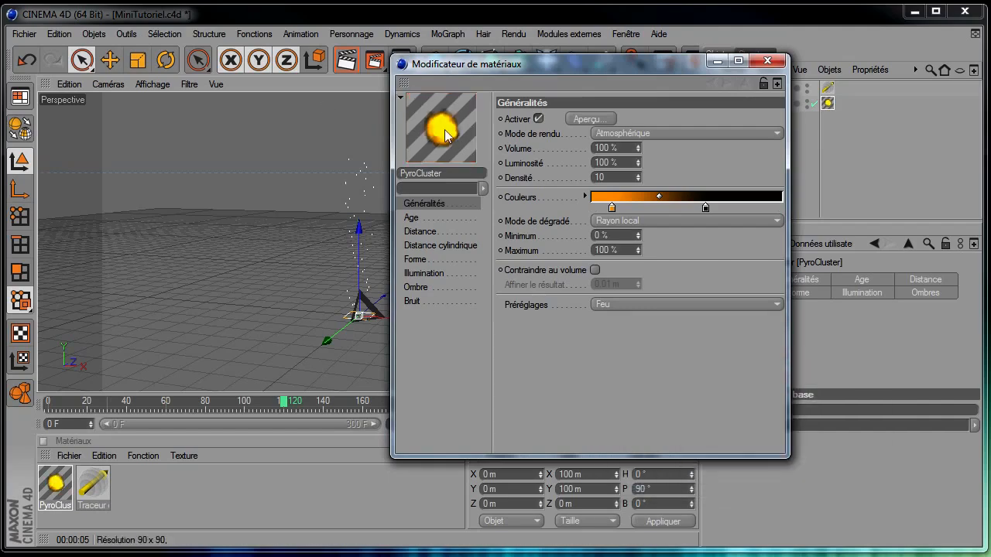
- Switch the PyroCluster material to the Volcan preset and accept the parameter conversion
{"action": "left_click", "coordinate": [617, 305]}
{"action": "left_click", "coordinate": [631, 335]}
{"action": "left_click", "coordinate": [742, 463]}
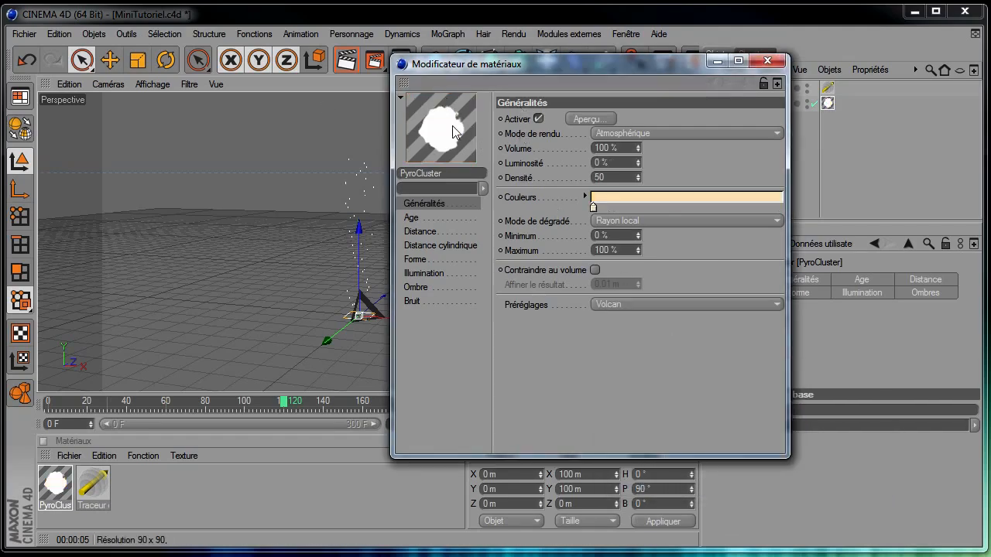
- Switch the PyroCluster material to the Fumée preset, accept the parameter conversion and close the material editor
{"action": "left_click", "coordinate": [655, 304]}
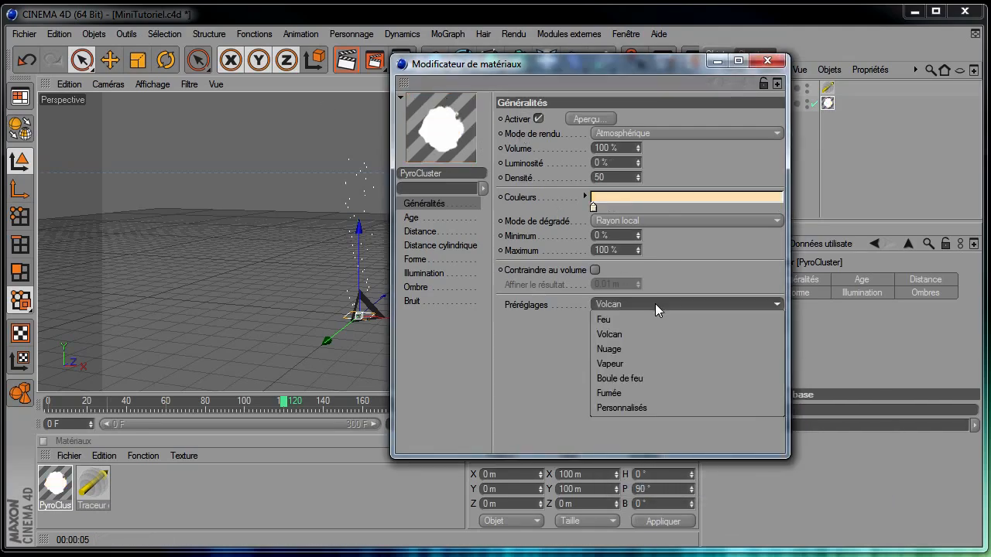
{"action": "left_click", "coordinate": [626, 392]}
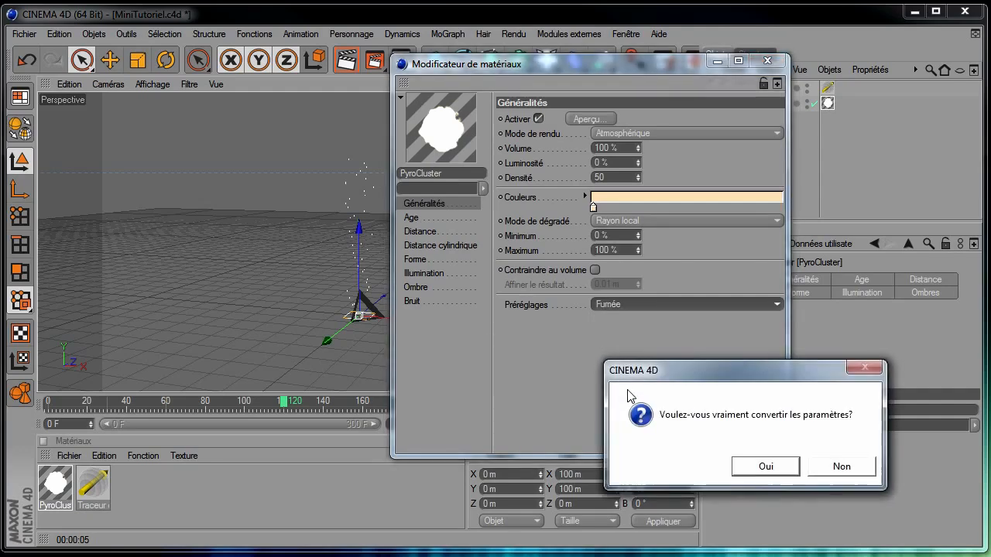
{"action": "left_click", "coordinate": [767, 467]}
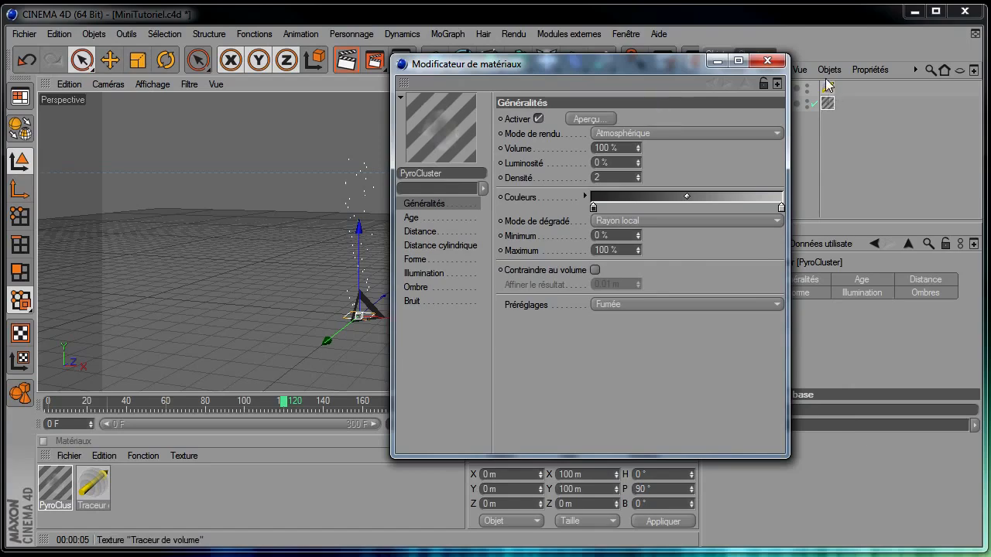
{"action": "left_click", "coordinate": [782, 67]}
- Add an Arrière plan object to the scene and apply a new standard material to it
{"action": "left_click_drag", "start_coordinate": [545, 60], "coordinate": [618, 190]}
{"action": "double_click", "coordinate": [297, 512]}
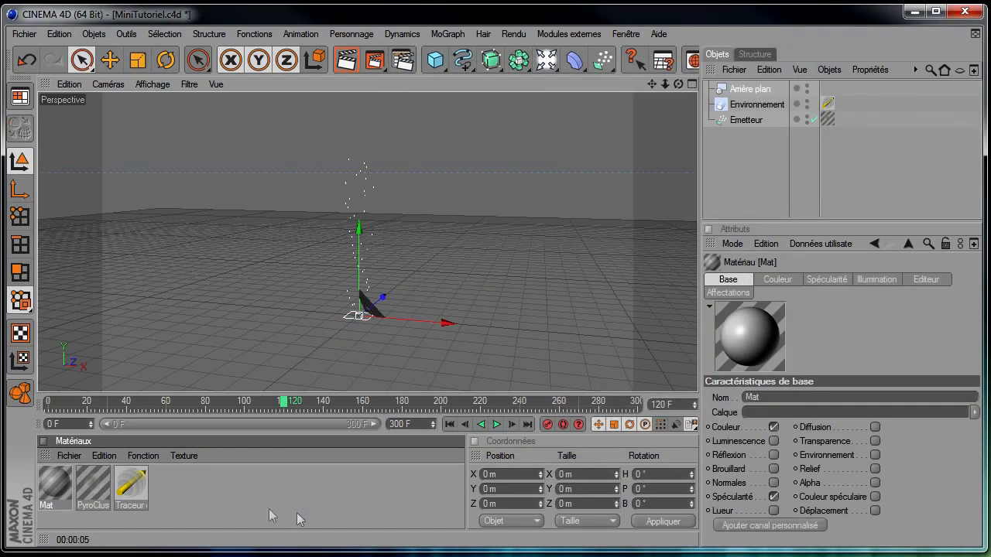
{"action": "left_click_drag", "start_coordinate": [66, 499], "coordinate": [755, 91]}
- Load a Dégradé texture into the Mat material's colour channel and set the gradient type to 2D - Circulaire
{"action": "double_click", "coordinate": [63, 489]}
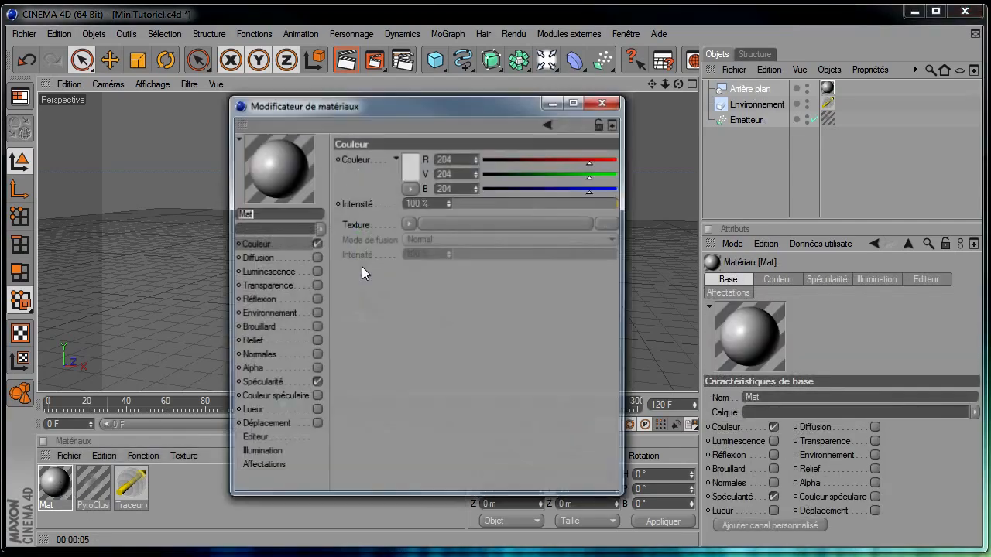
{"action": "left_click", "coordinate": [286, 243]}
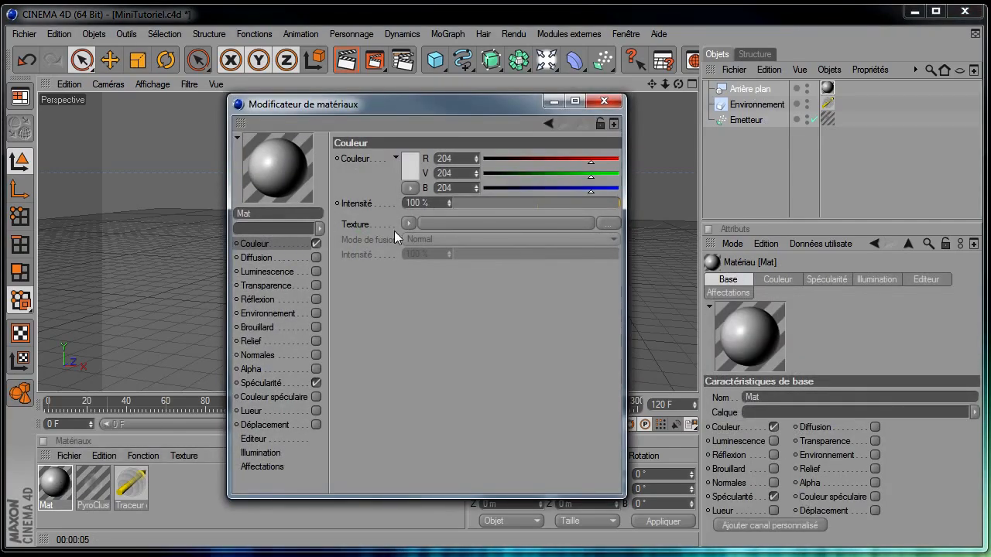
{"action": "left_click", "coordinate": [408, 223]}
{"action": "left_click", "coordinate": [450, 375]}
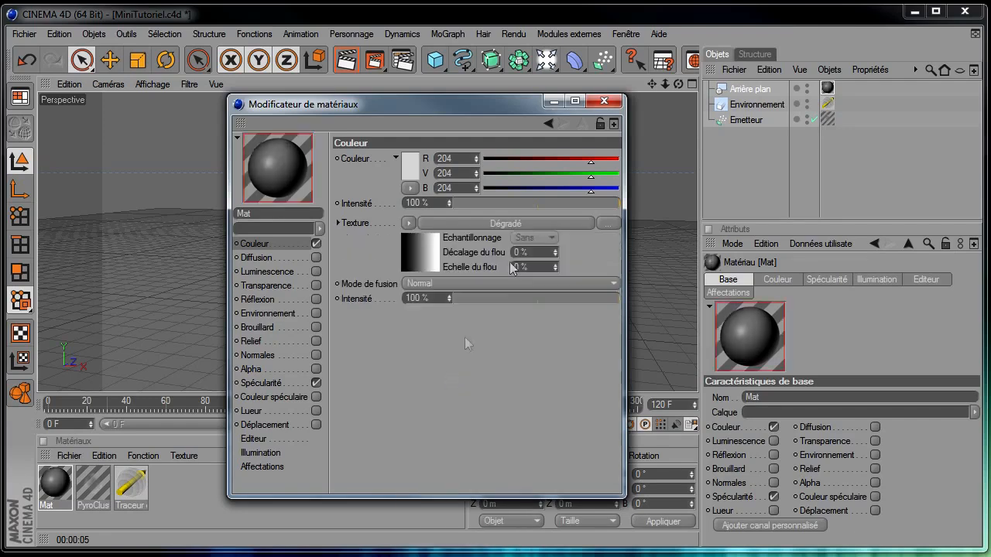
{"action": "left_click", "coordinate": [448, 224]}
{"action": "left_click", "coordinate": [413, 269]}
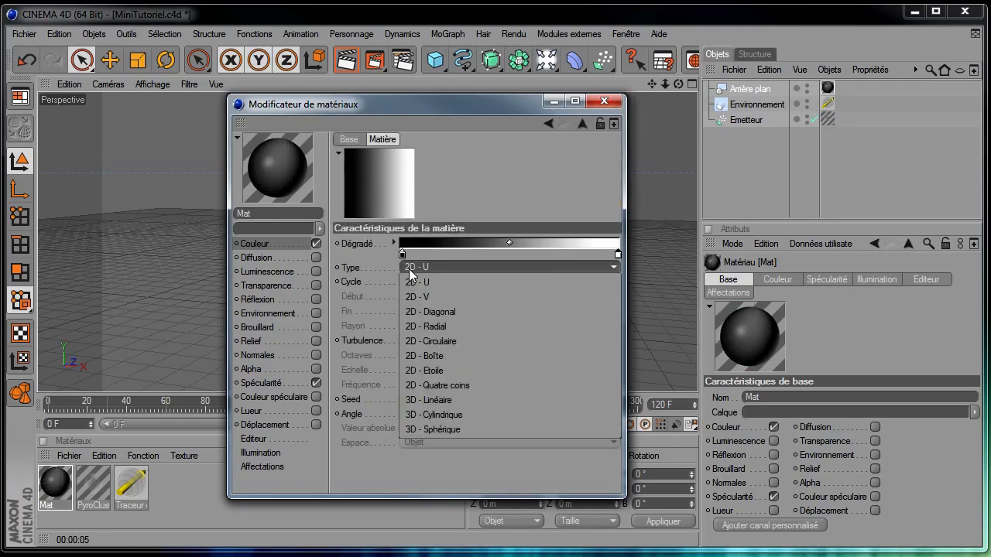
{"action": "left_click", "coordinate": [447, 342]}
- Reverse the gradient to run from a white centre to a grey edge of RGB 145, 145, 145, then close the editor
{"action": "mouse_move", "coordinate": [403, 254]}
{"action": "left_mouse_down"}
{"action": "mouse_move", "coordinate": [562, 252]}
{"action": "mouse_move", "coordinate": [402, 254]}
{"action": "left_mouse_up"}
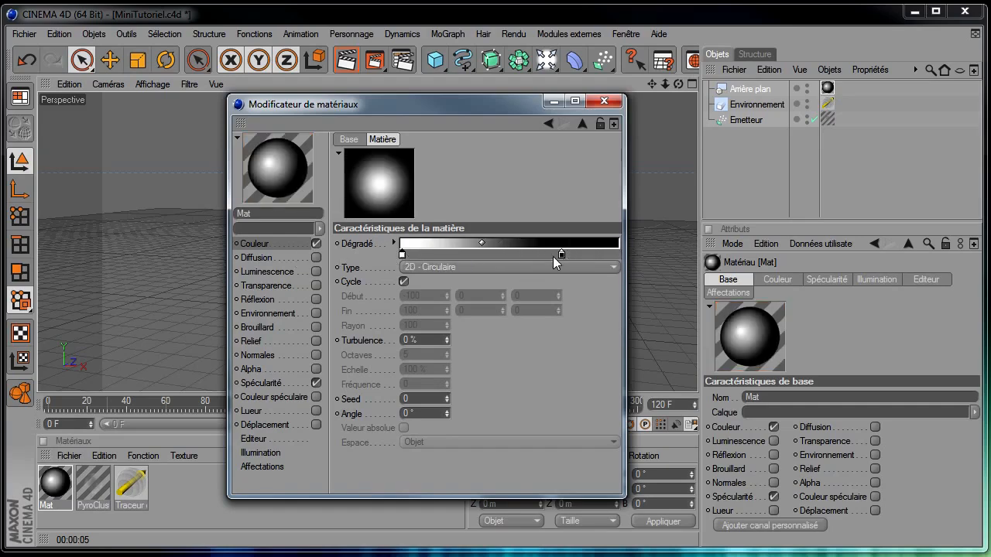
{"action": "left_click_drag", "start_coordinate": [561, 253], "coordinate": [620, 254]}
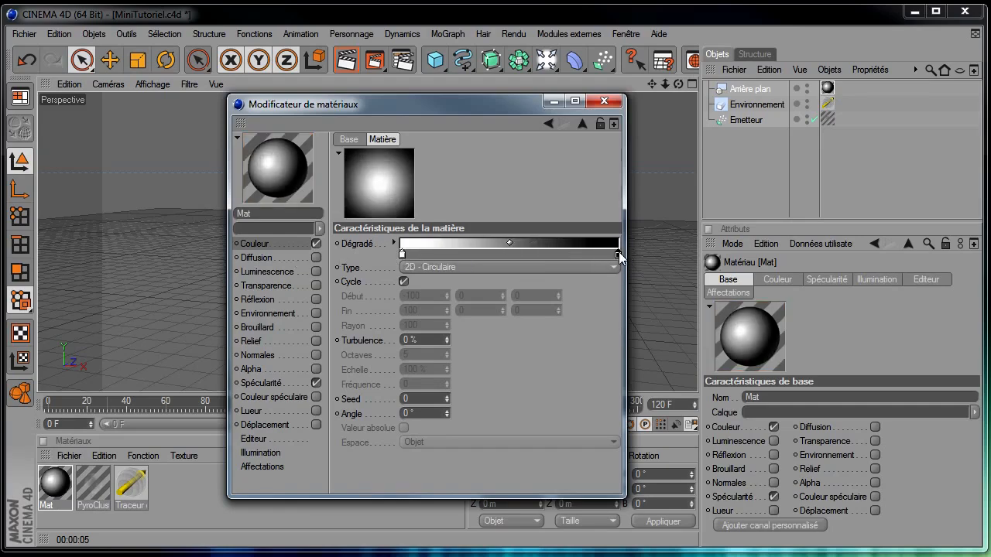
{"action": "double_click", "coordinate": [619, 254]}
{"action": "left_click_drag", "start_coordinate": [551, 251], "coordinate": [527, 244]}
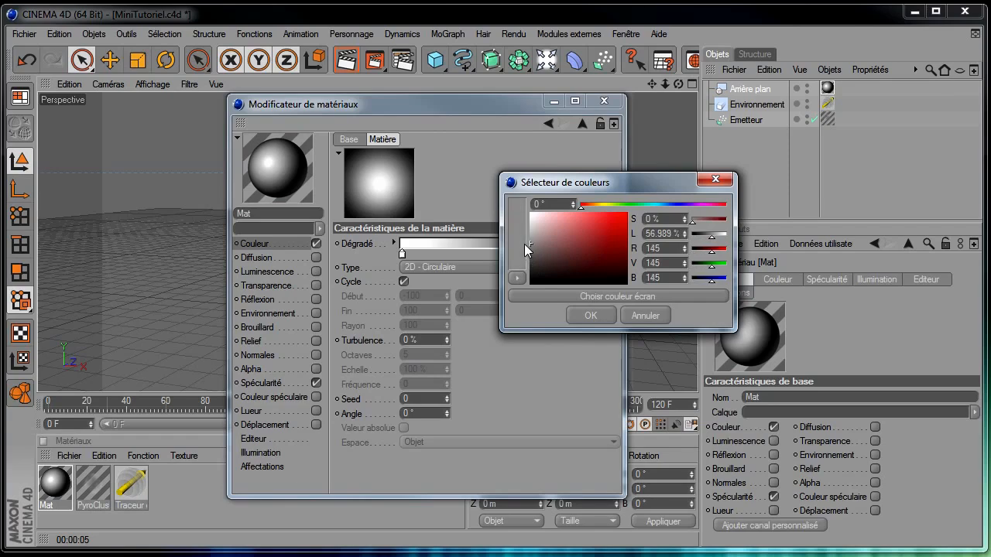
{"action": "left_click", "coordinate": [586, 316]}
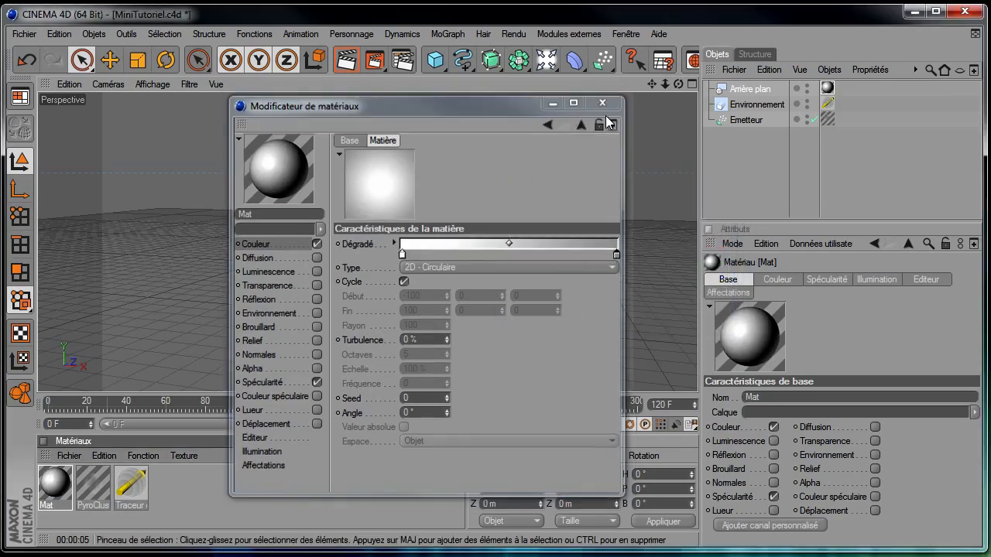
{"action": "left_click", "coordinate": [604, 100]}
- Apply Mat to Arrière plan again, delete the duplicate texture tag and render the view
{"action": "left_click_drag", "start_coordinate": [69, 504], "coordinate": [750, 94]}
{"action": "key", "text": "Delete"}
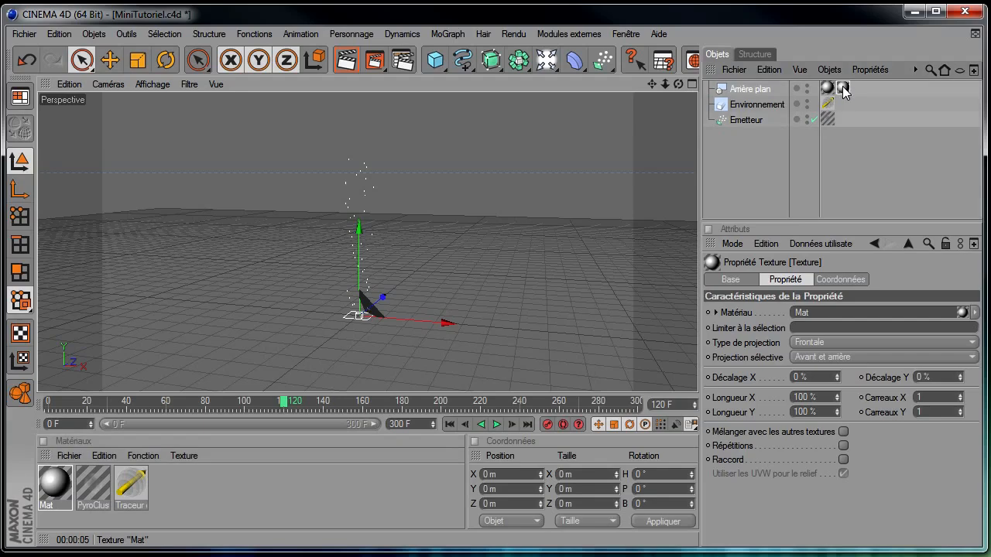
{"action": "left_click", "coordinate": [746, 183]}
{"action": "left_click", "coordinate": [348, 67]}
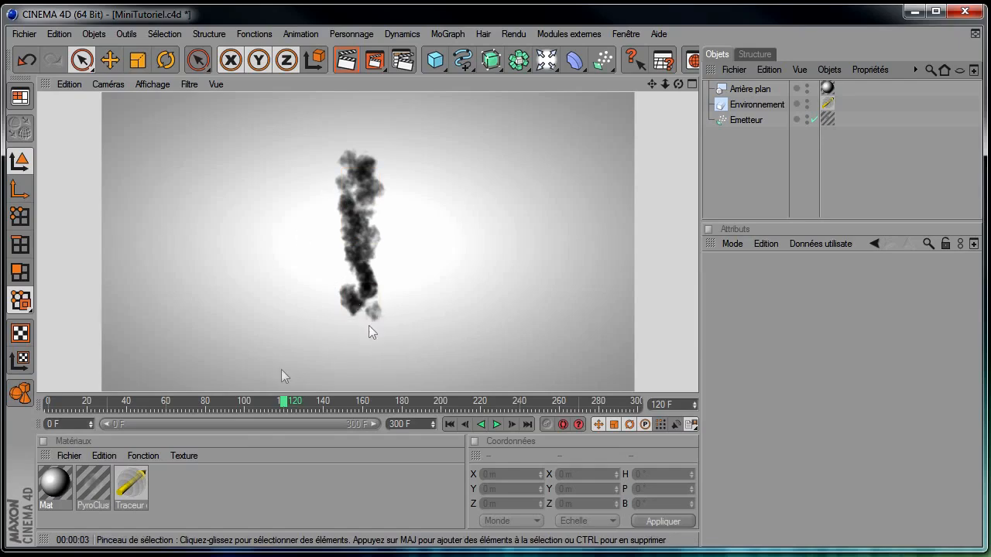
- Review the PyroCluster material's general settings, close the editor and render the view again
{"action": "double_click", "coordinate": [85, 483]}
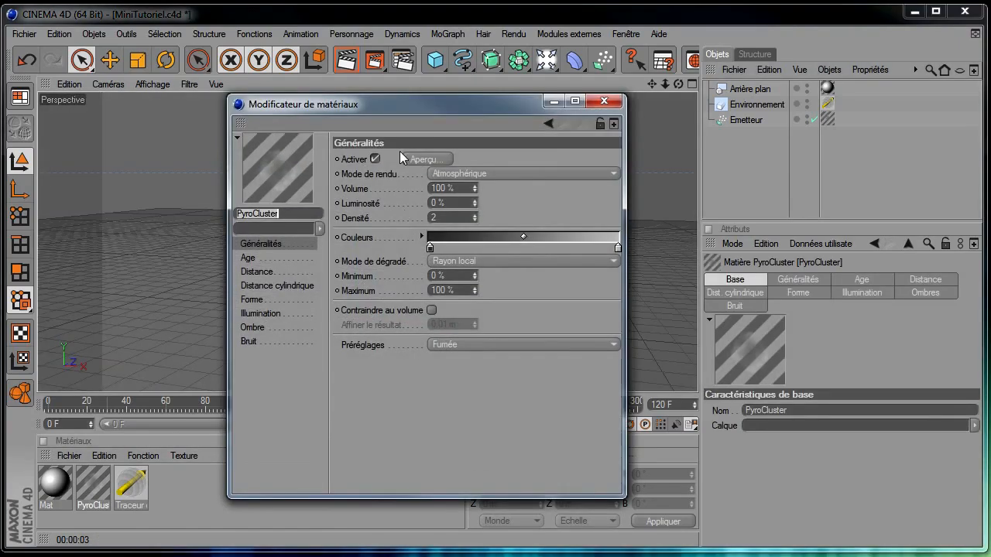
{"action": "left_click_drag", "start_coordinate": [405, 110], "coordinate": [647, 99]}
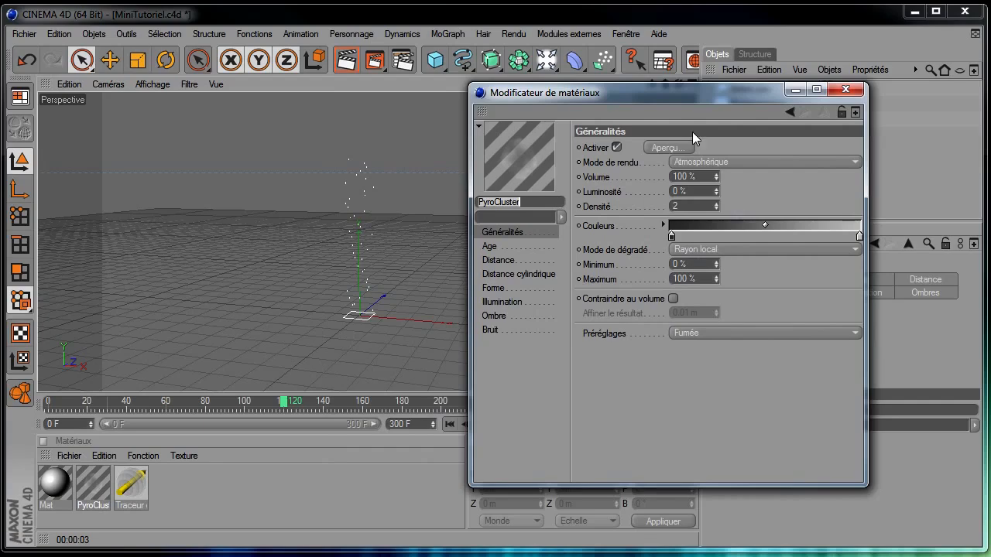
{"action": "left_click", "coordinate": [844, 90]}
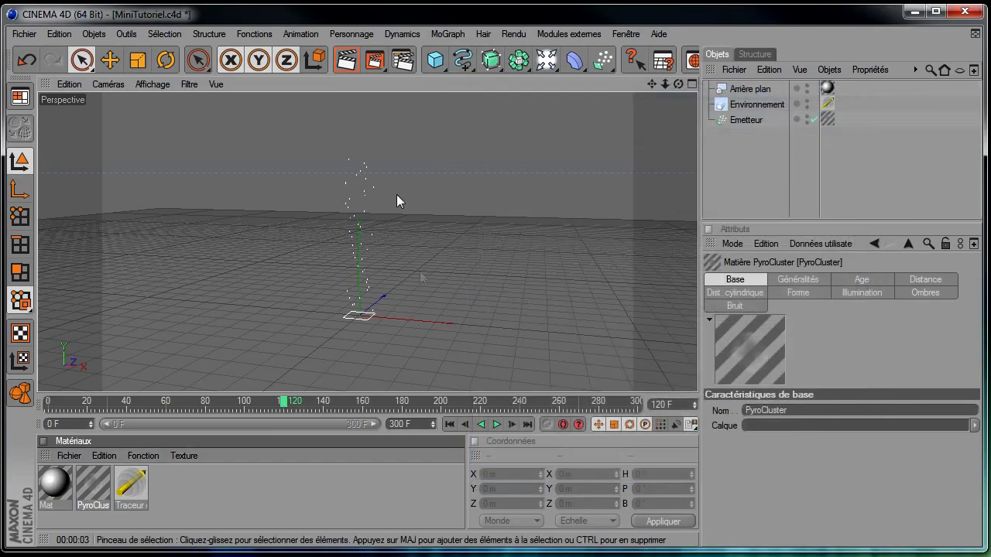
{"action": "left_click", "coordinate": [347, 62]}
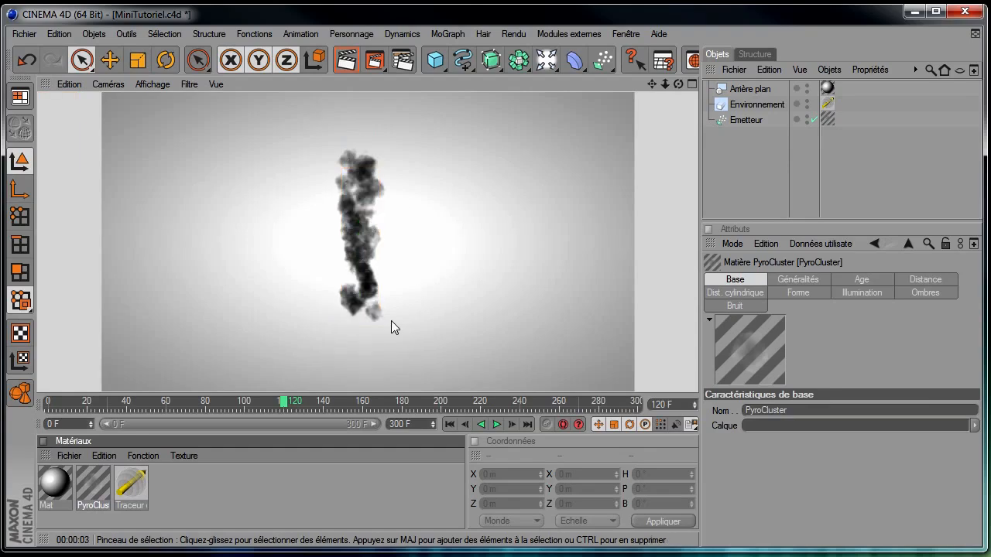
- Play the particle animation from the first frame and stop it partway
{"action": "left_click", "coordinate": [448, 423]}
{"action": "left_click", "coordinate": [497, 424]}
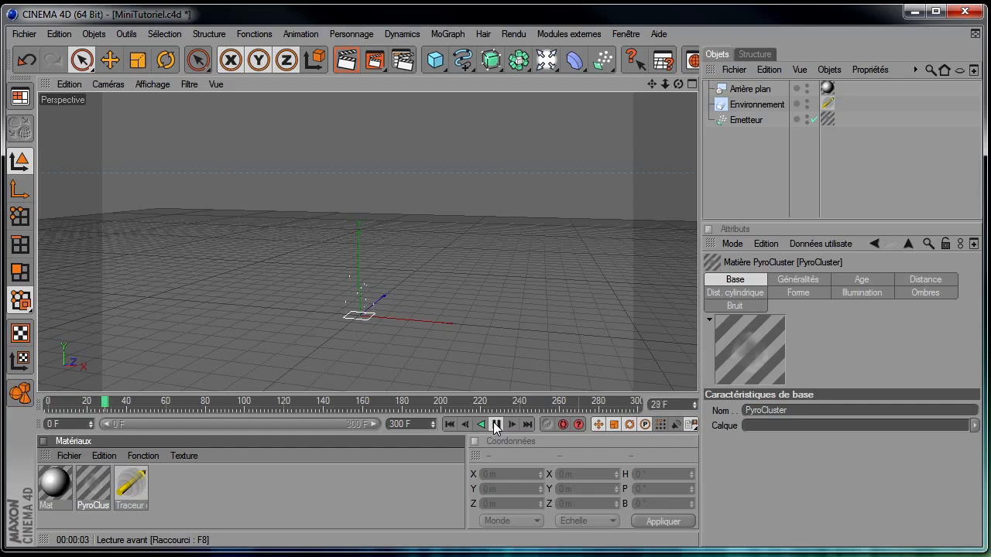
{"action": "left_click", "coordinate": [496, 424]}
- Add a Ventilation object and raise it above the emitter to a Y position of about 387 m
{"action": "left_click_drag", "start_coordinate": [603, 60], "coordinate": [625, 75]}
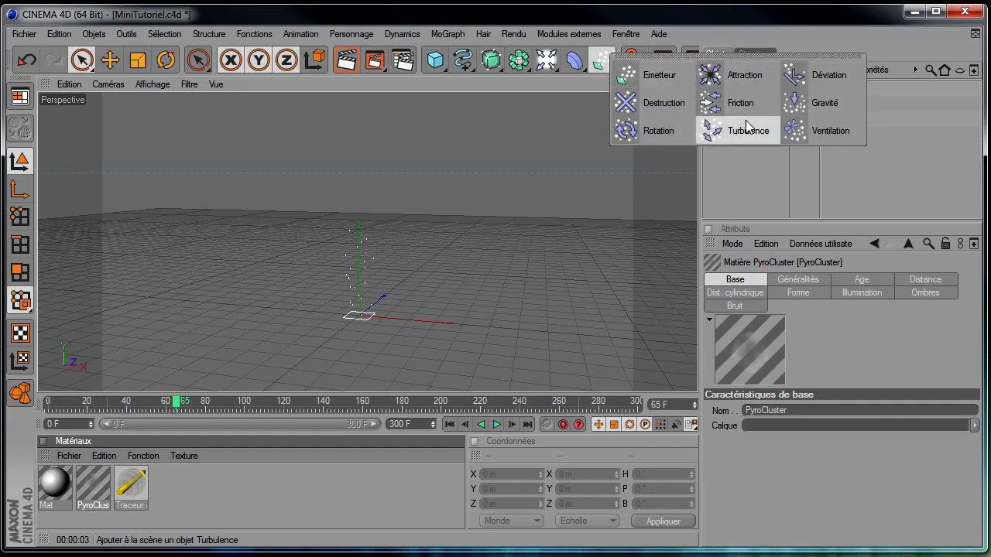
{"action": "left_click", "coordinate": [827, 130]}
{"action": "left_click_drag", "start_coordinate": [359, 227], "coordinate": [359, 126]}
- Play the animation from the first frame to check the wind's effect and render the smoke at frame 70
{"action": "left_click", "coordinate": [450, 425]}
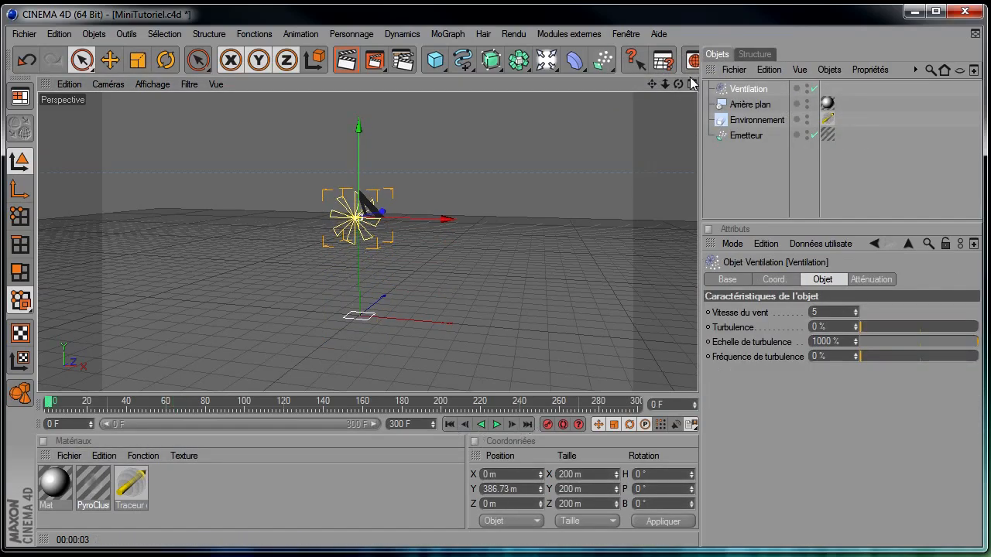
{"action": "left_click_drag", "start_coordinate": [680, 85], "coordinate": [619, 88]}
{"action": "left_click", "coordinate": [496, 424]}
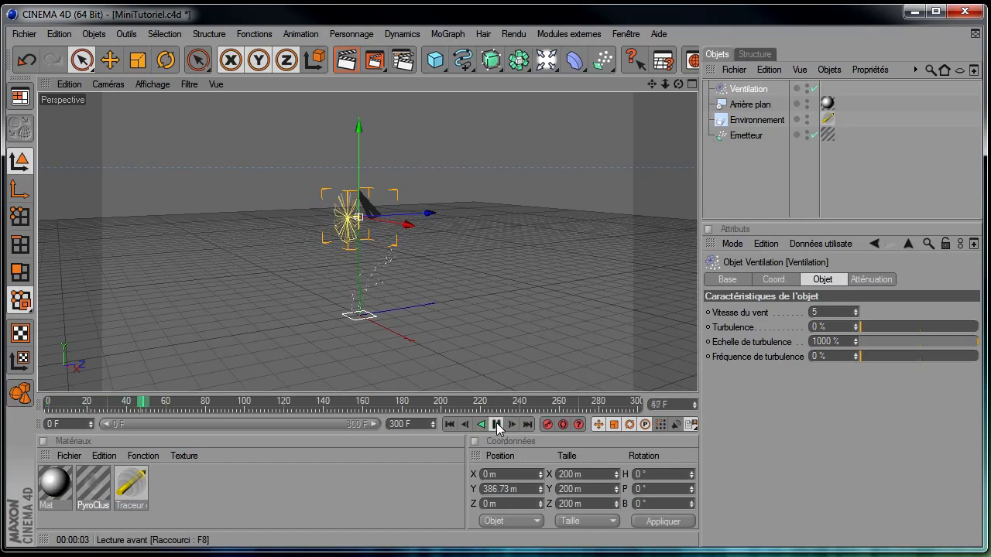
{"action": "left_click", "coordinate": [338, 62]}
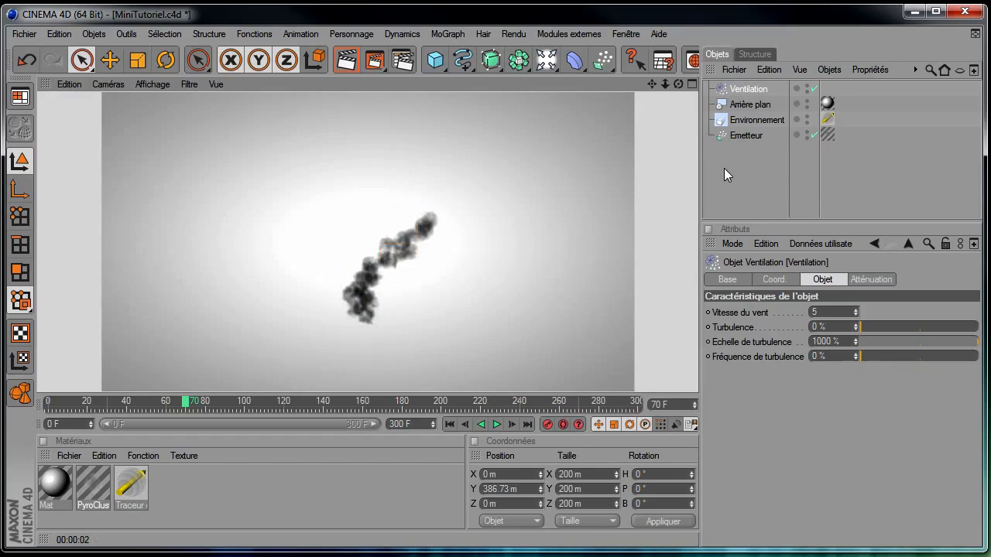
- Review the emitter, its PyroCluster texture tag, the Environnement object and the Traceur de volume material
{"action": "left_click", "coordinate": [736, 193]}
{"action": "left_click", "coordinate": [749, 136]}
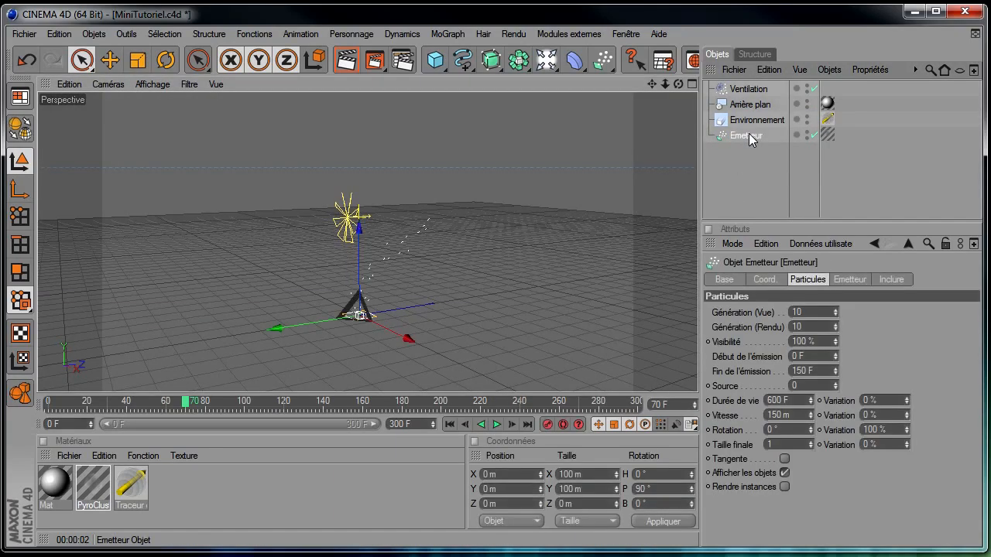
{"action": "left_click", "coordinate": [829, 135]}
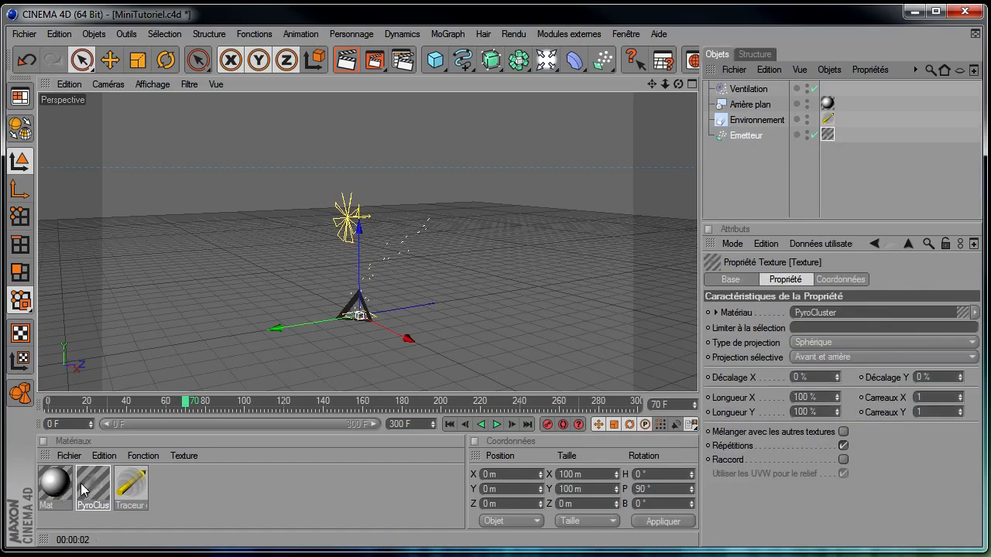
{"action": "left_click", "coordinate": [778, 123]}
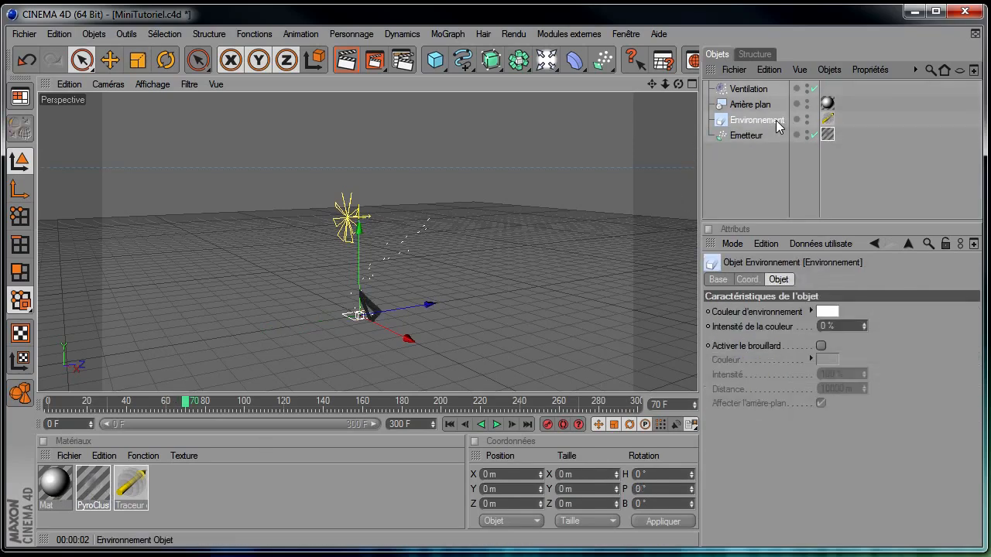
{"action": "left_click", "coordinate": [144, 487]}
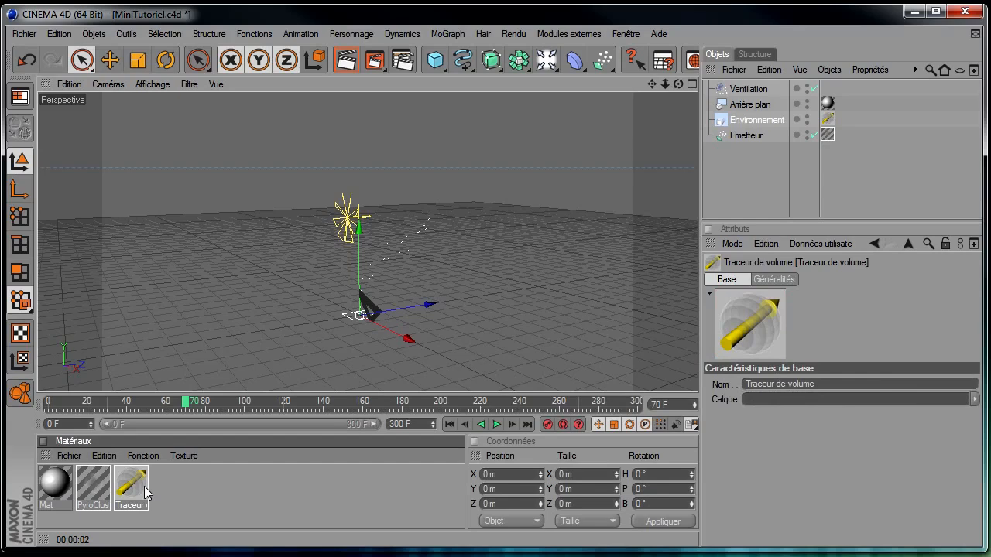
- Inspect the PyroCluster material's presets and its settings from Age through Bruit, then close the editor
{"action": "double_click", "coordinate": [95, 494]}
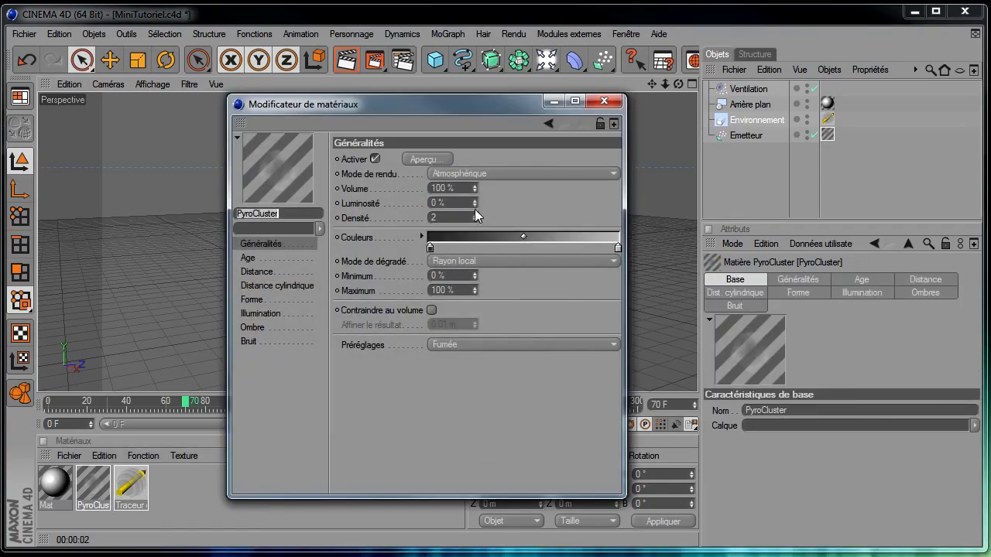
{"action": "left_click", "coordinate": [478, 346]}
{"action": "left_click", "coordinate": [477, 346]}
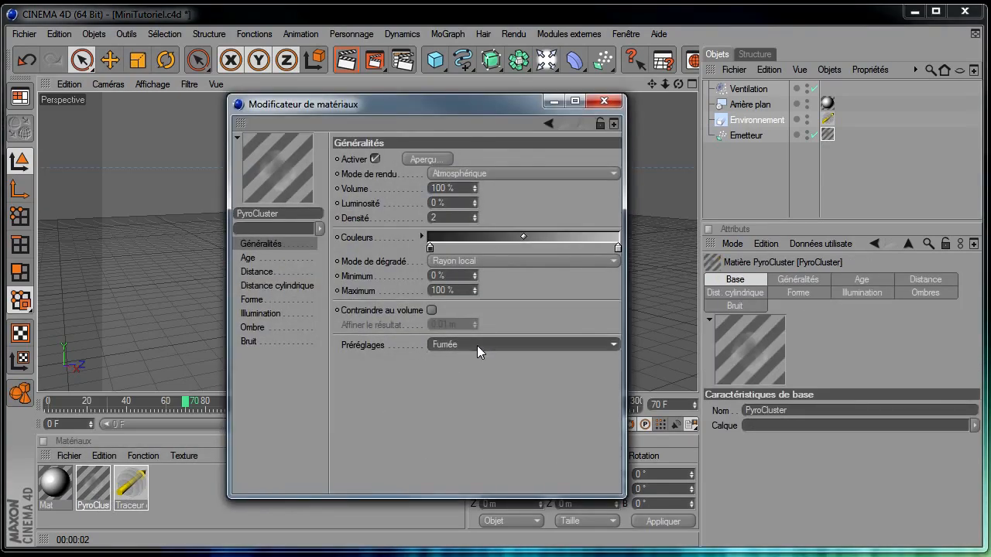
{"action": "left_click", "coordinate": [278, 258]}
{"action": "left_click", "coordinate": [277, 272]}
{"action": "left_click", "coordinate": [274, 286]}
{"action": "left_click", "coordinate": [275, 300]}
{"action": "left_click", "coordinate": [277, 314]}
{"action": "left_click", "coordinate": [276, 327]}
{"action": "left_click", "coordinate": [275, 341]}
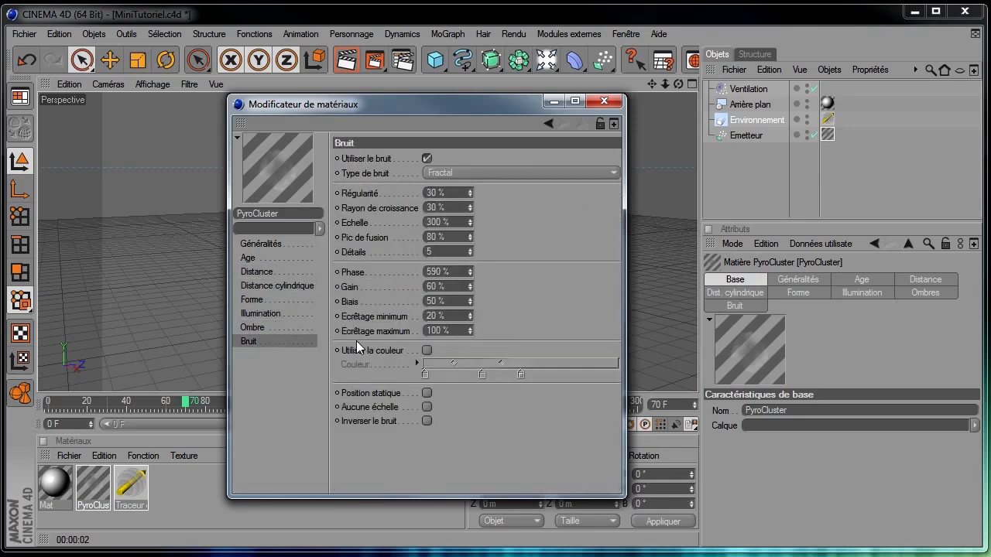
{"action": "left_click", "coordinate": [604, 102]}
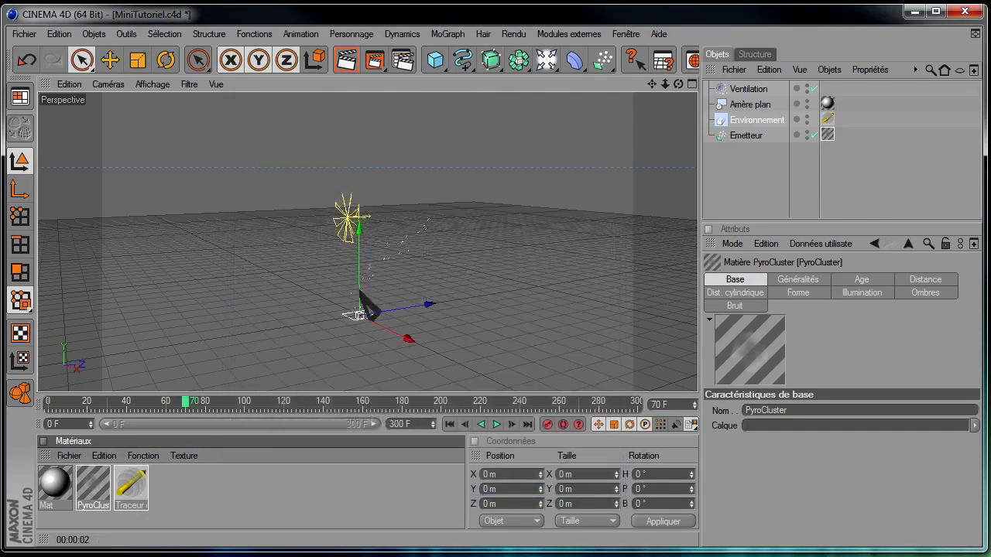